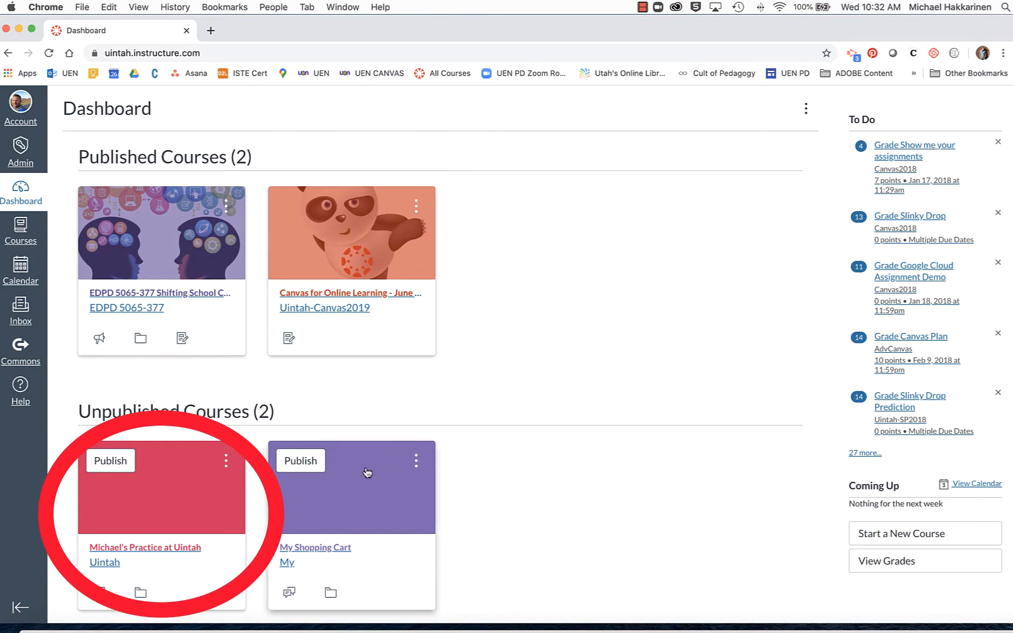
Open the unpublished Uintah practice course, then go to Commons.
click(157, 507)
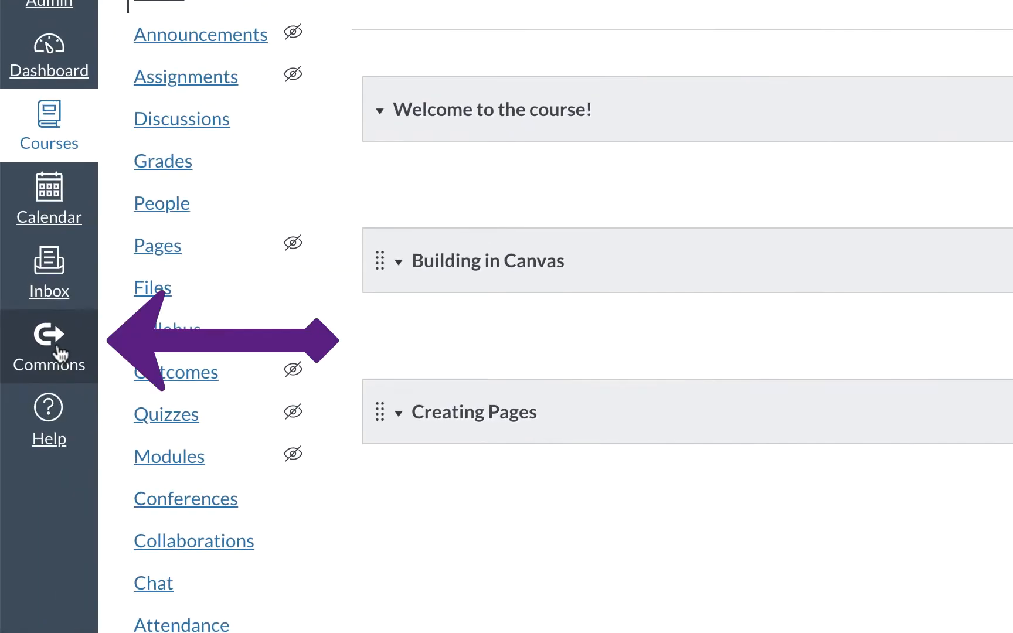
click(50, 368)
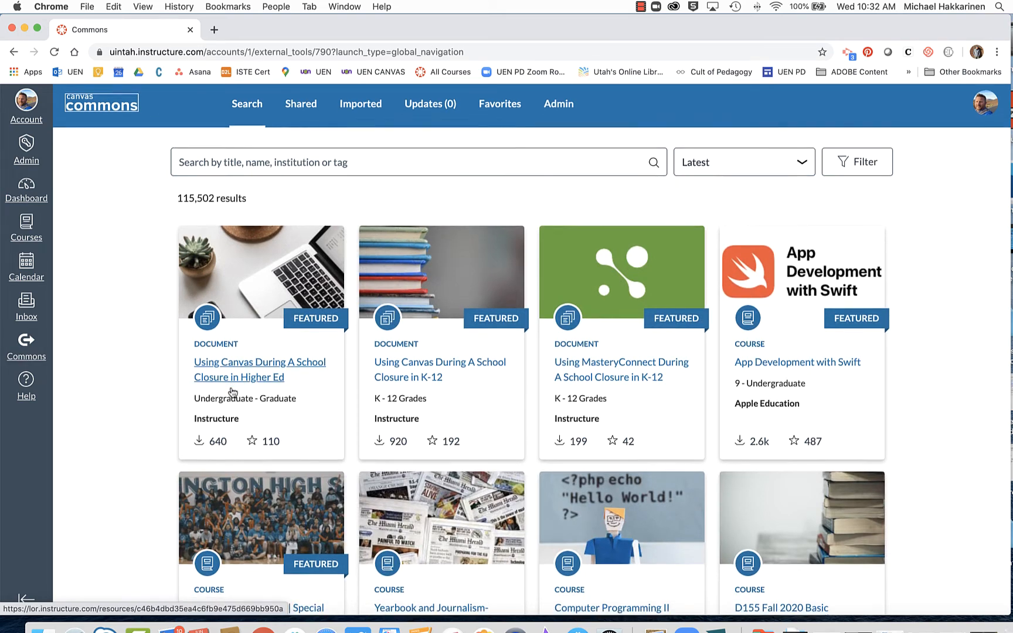
Browse the Commons listings, then search for the simple homepage template by its author's name.
scroll(232, 387, down, 4)
scroll(231, 391, down, 4)
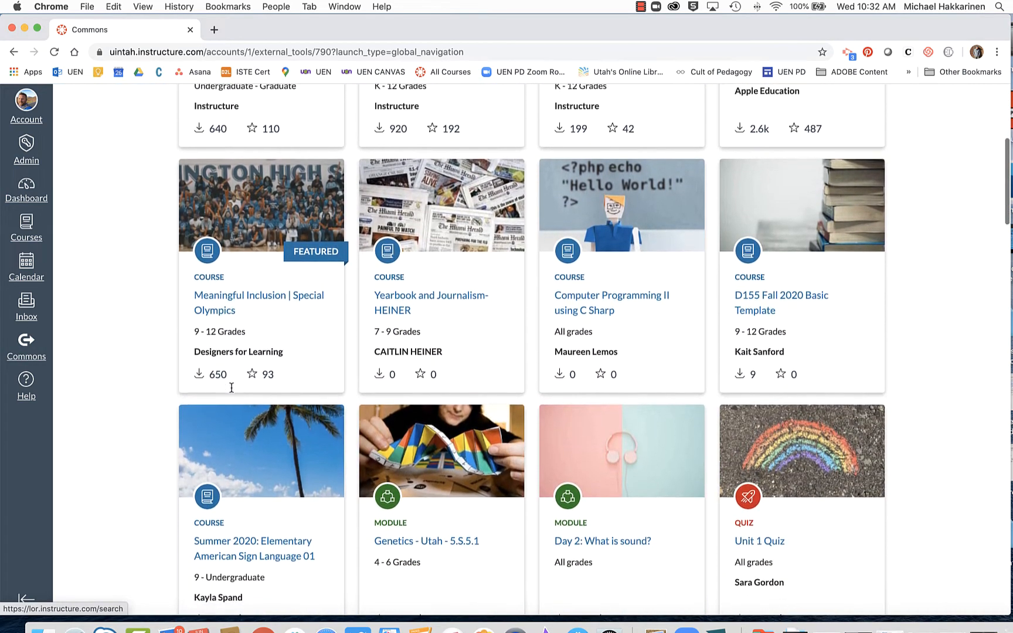
scroll(232, 391, down, 6)
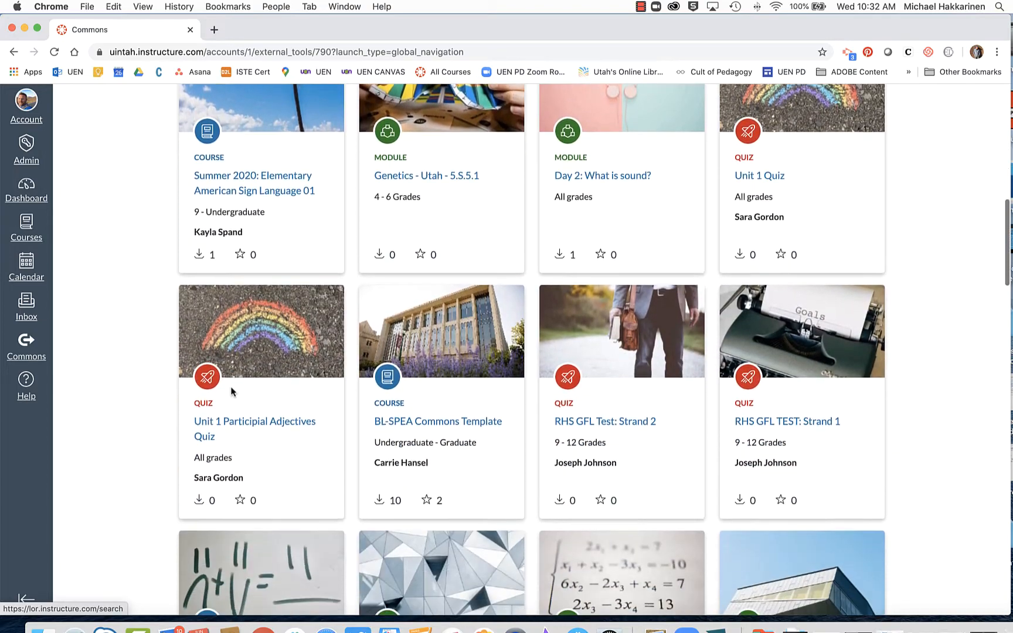
scroll(232, 391, up, 4)
scroll(232, 391, up, 10)
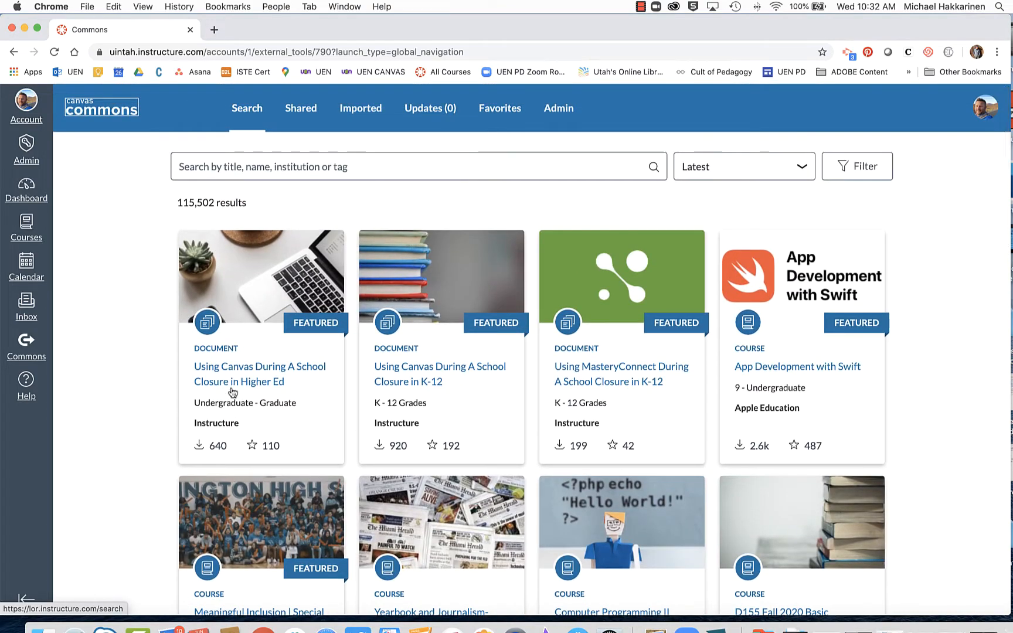
click(200, 171)
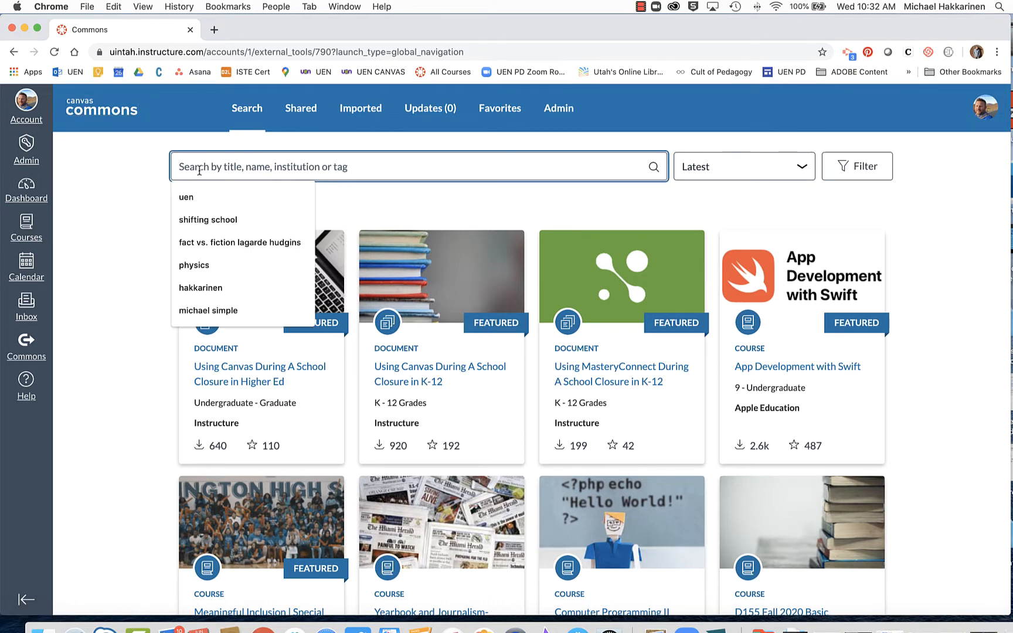
text(micha)
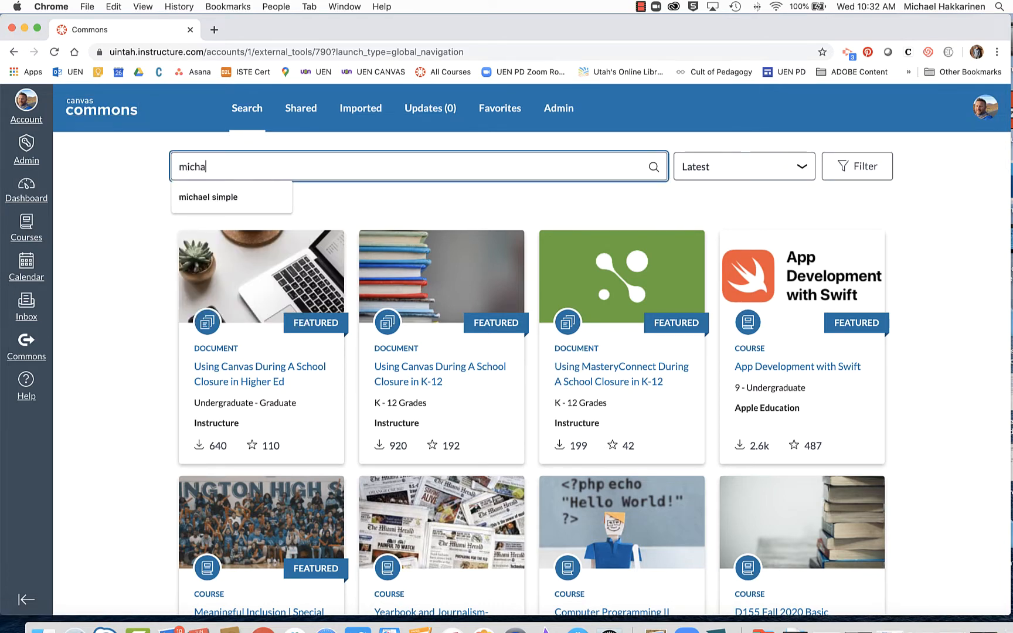
text(el)
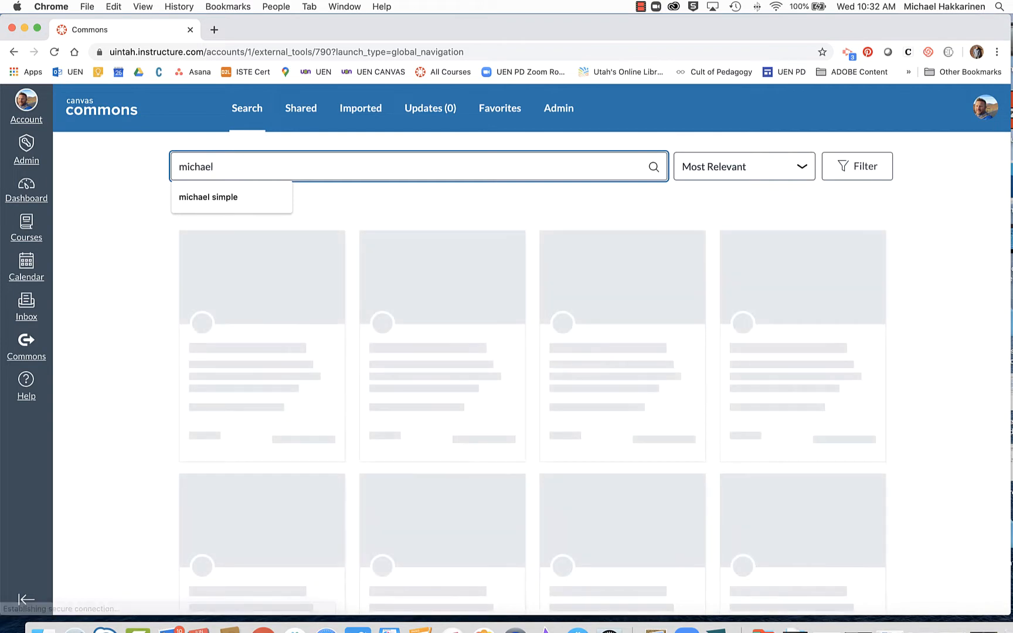
text( simple)
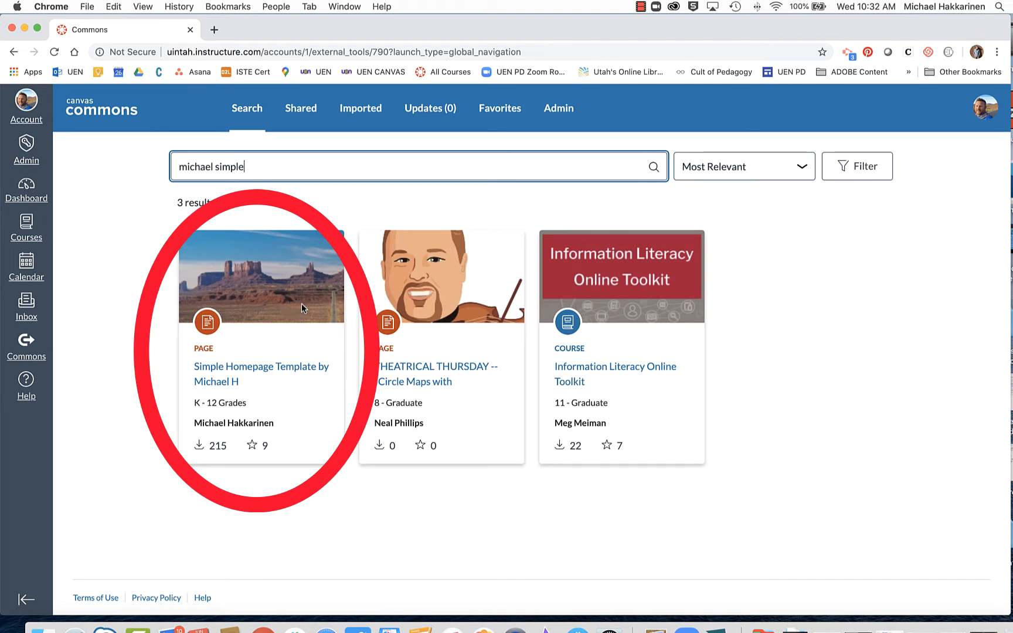
Open the Simple Homepage Template resource in Commons and review its details.
click(253, 368)
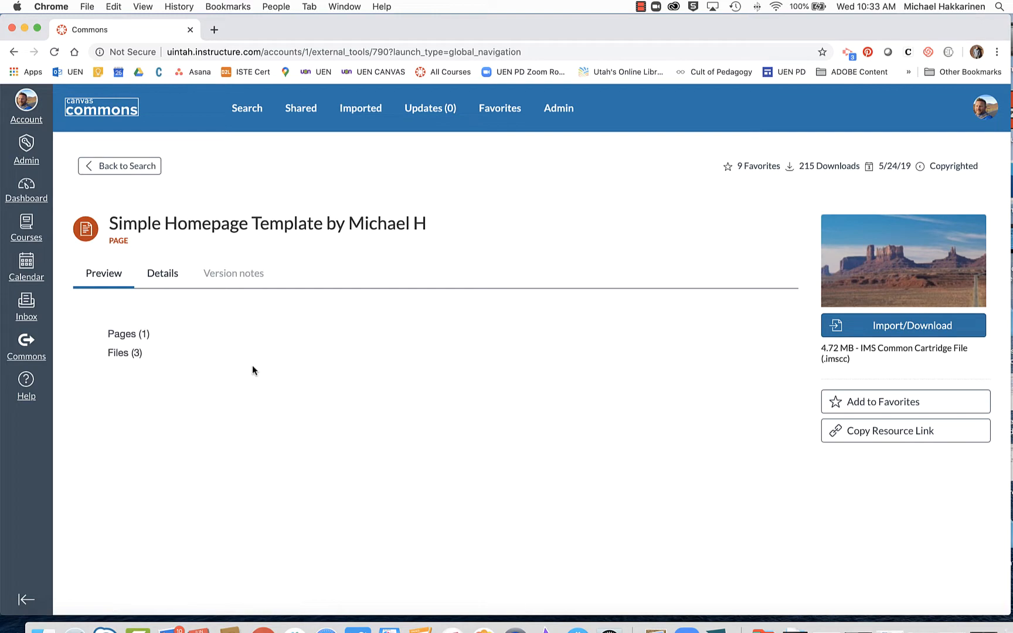
scroll(376, 448, down, 5)
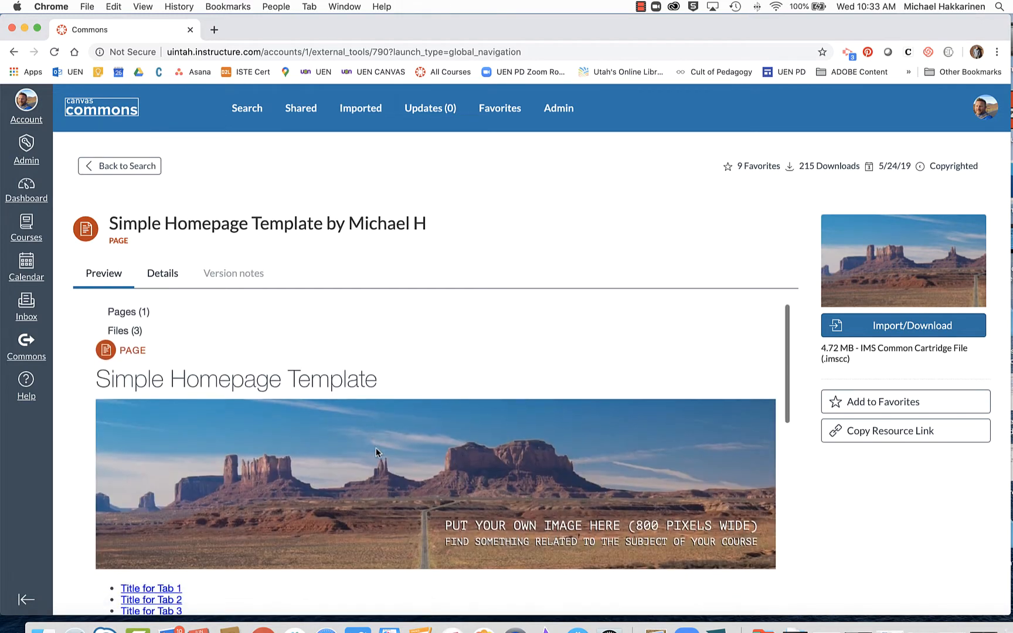
scroll(376, 448, up, 5)
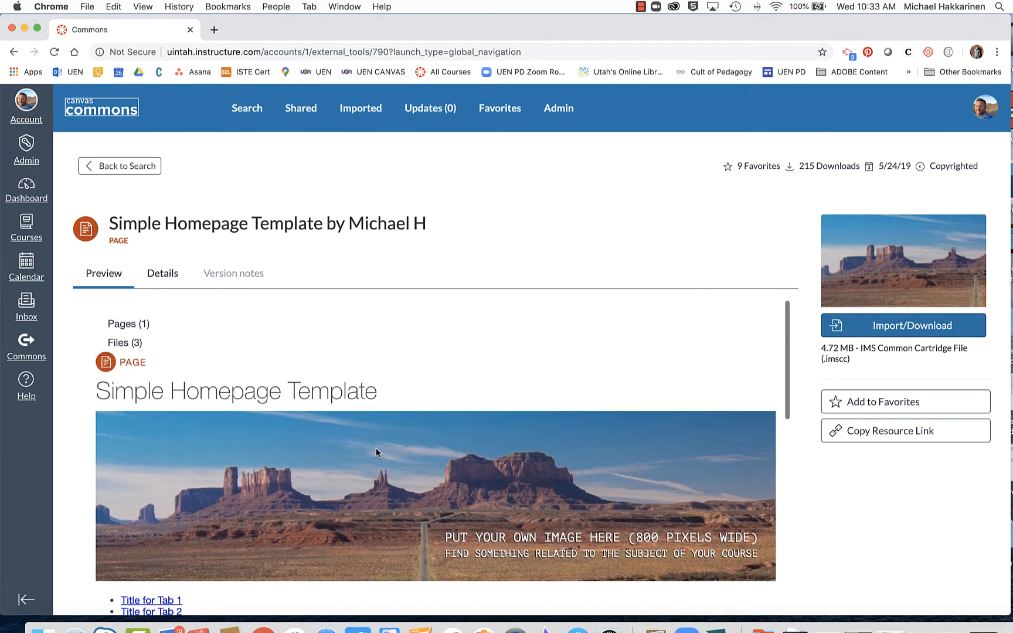
scroll(376, 448, down, 6)
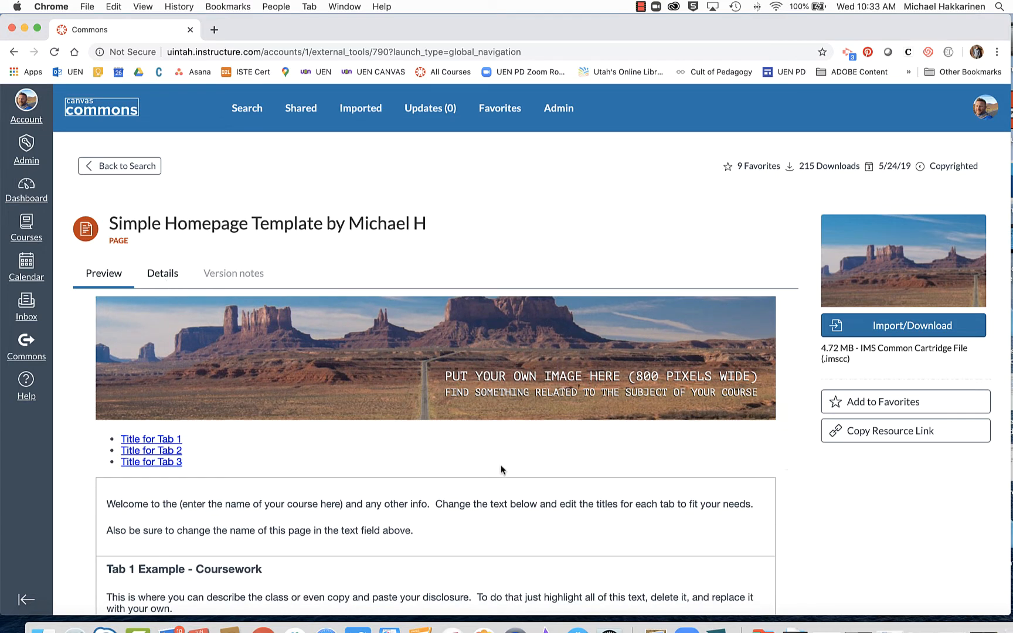
scroll(501, 469, down, 4)
scroll(501, 469, up, 5)
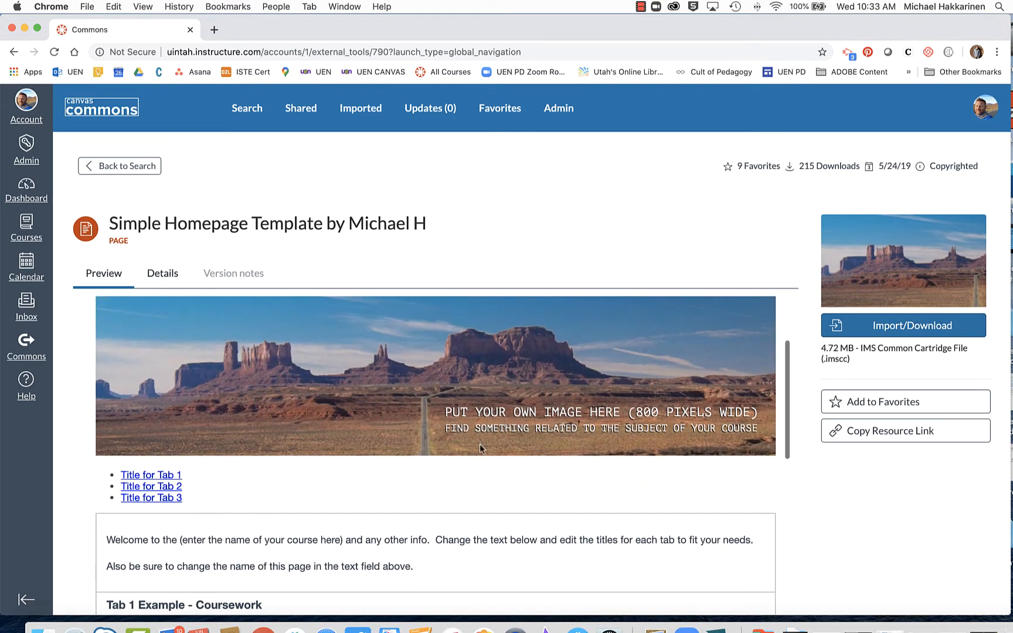
scroll(458, 389, down, 5)
scroll(459, 389, down, 3)
scroll(459, 389, up, 8)
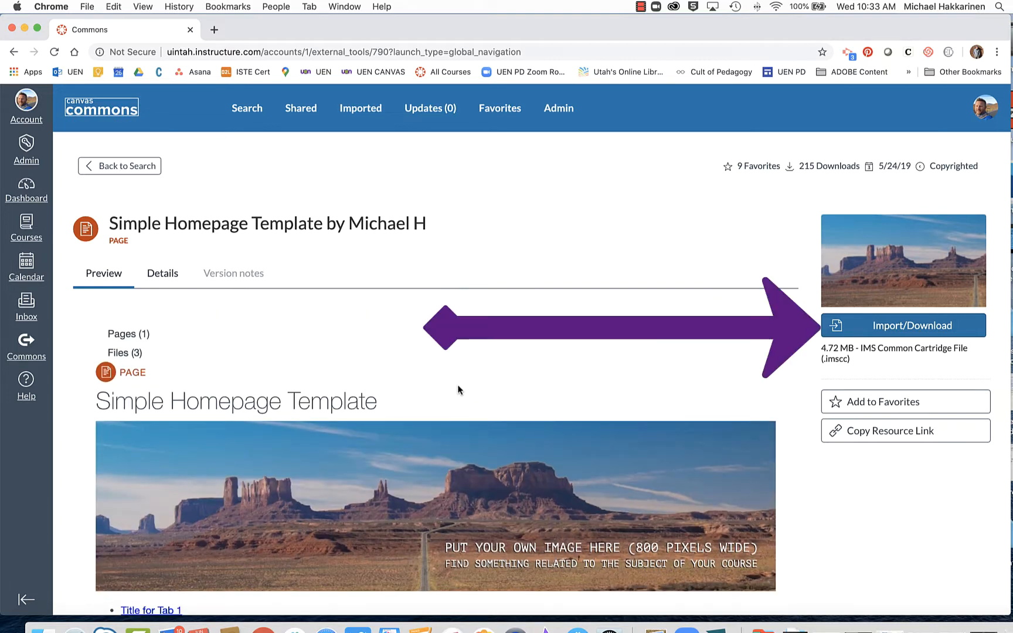
Import the template into the Uintah practice course and return to the Dashboard.
click(916, 330)
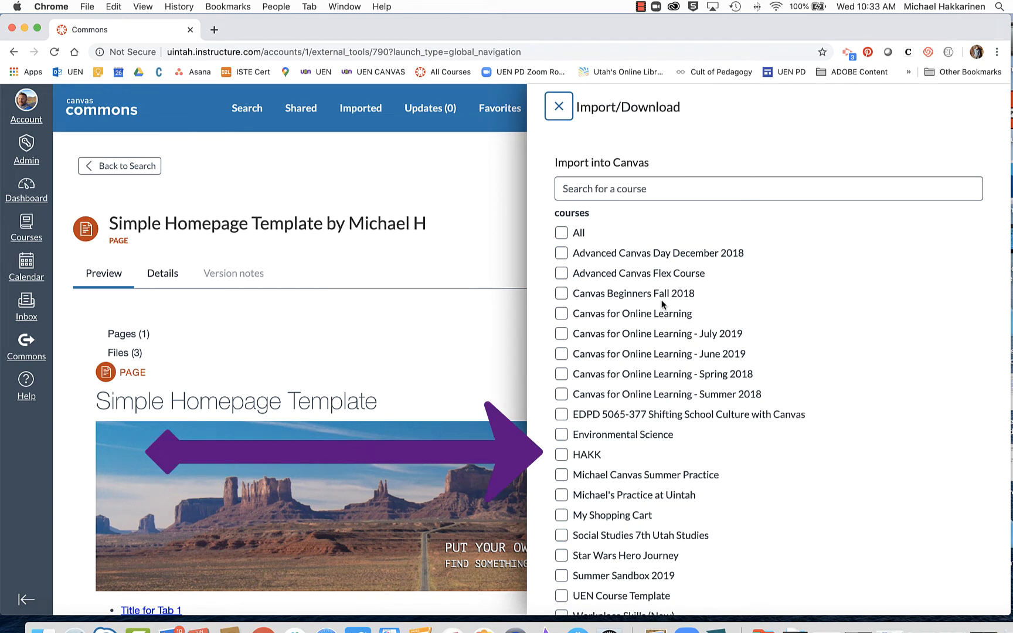
scroll(645, 328, down, 2)
click(562, 450)
scroll(561, 452, down, 2)
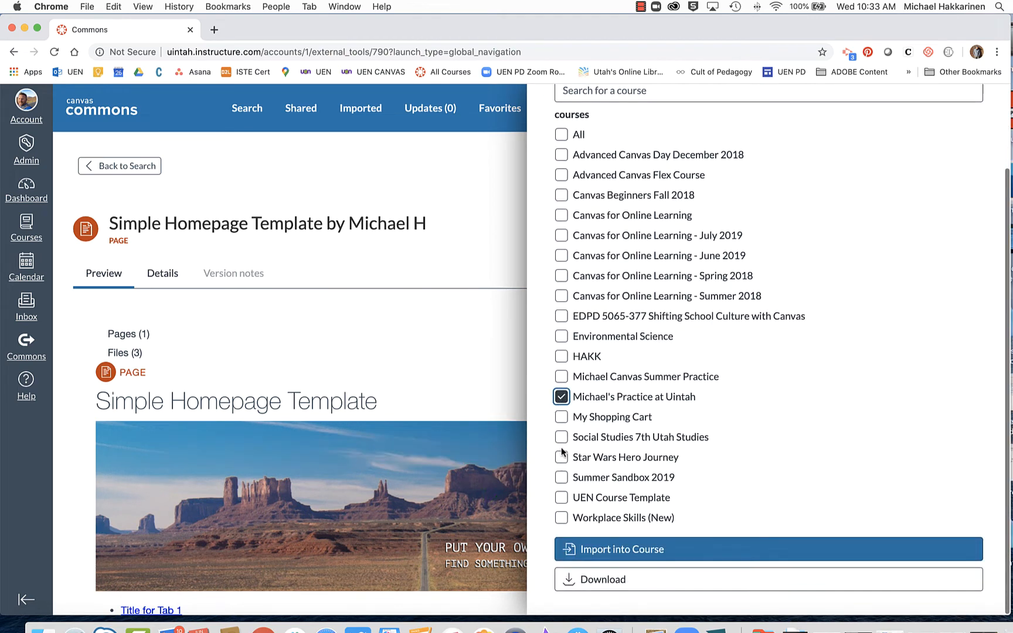
click(653, 551)
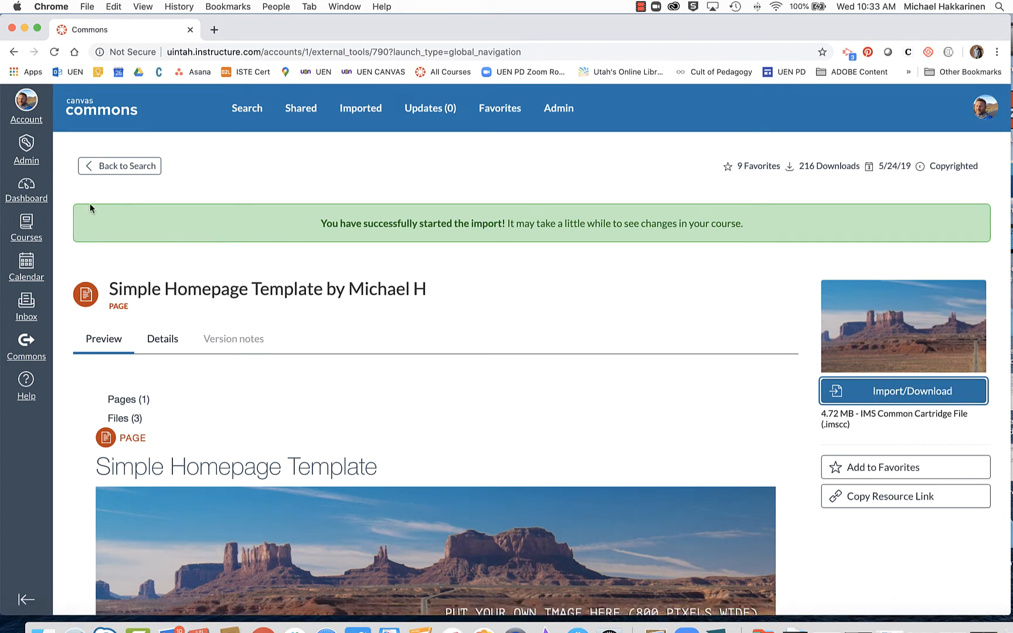
click(29, 200)
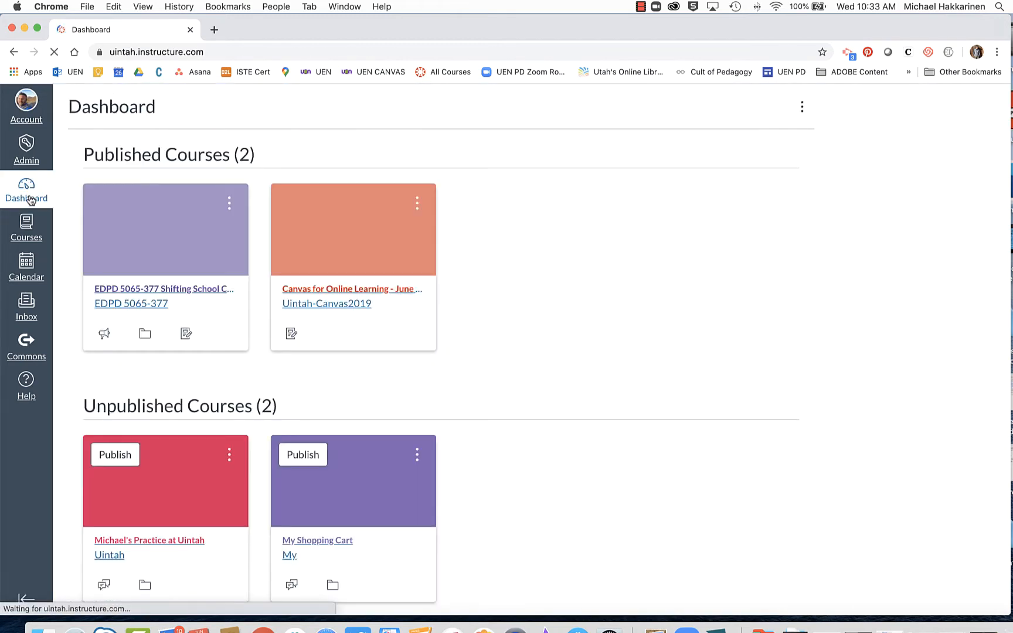
Open Simple Homepage Template from the Uintah practice course's Pages list.
click(167, 505)
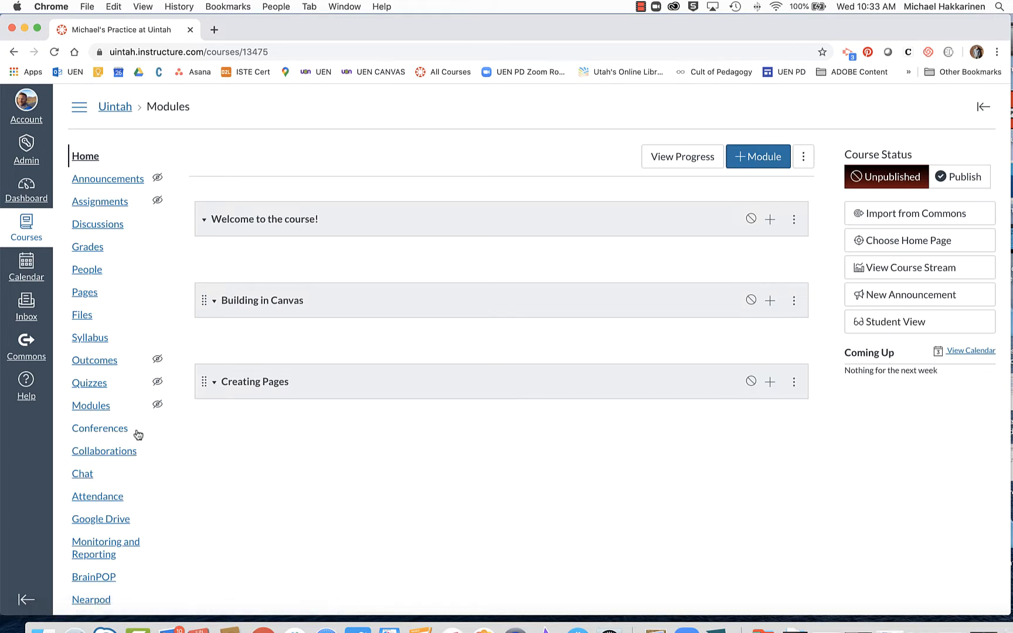
click(88, 296)
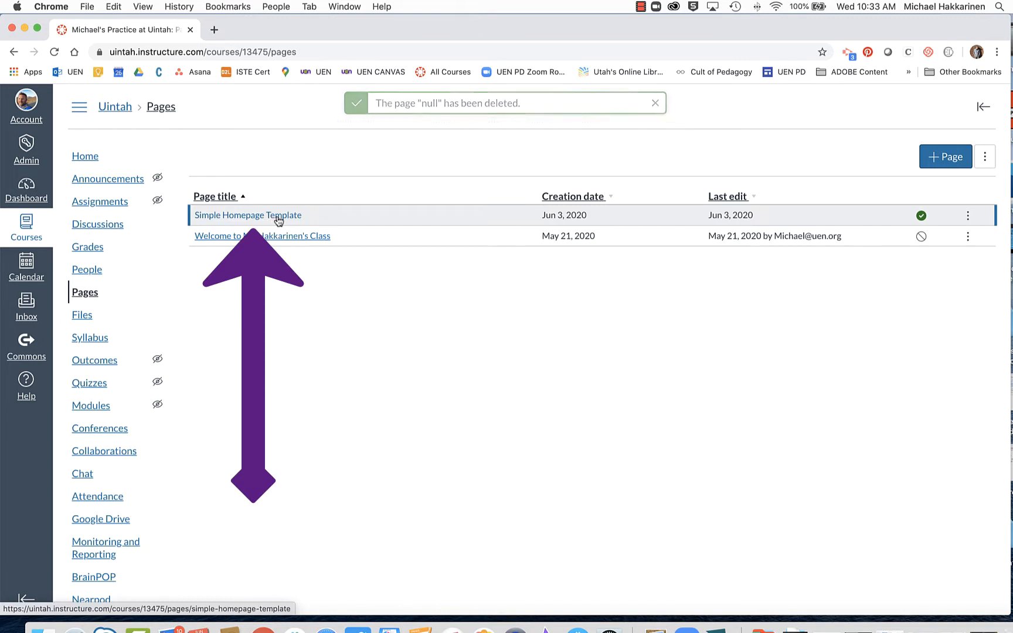
click(278, 216)
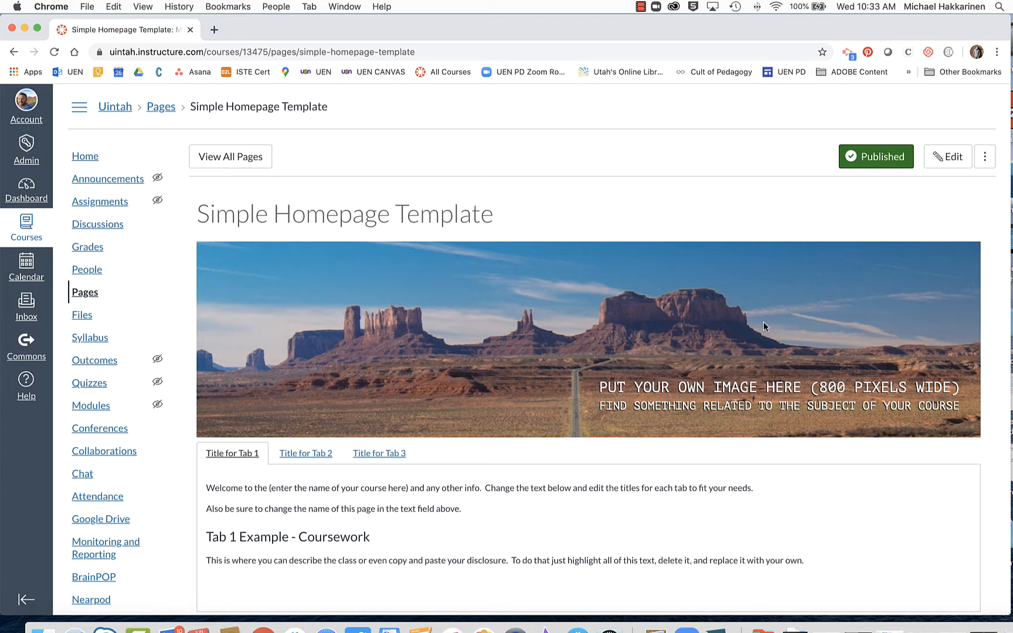
scroll(763, 322, down, 3)
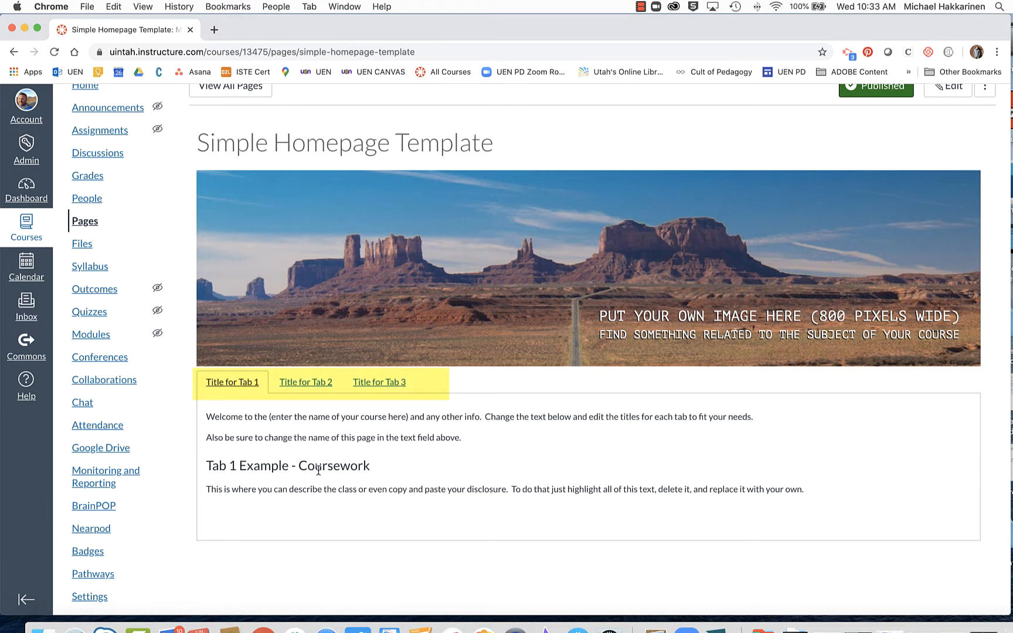
click(304, 382)
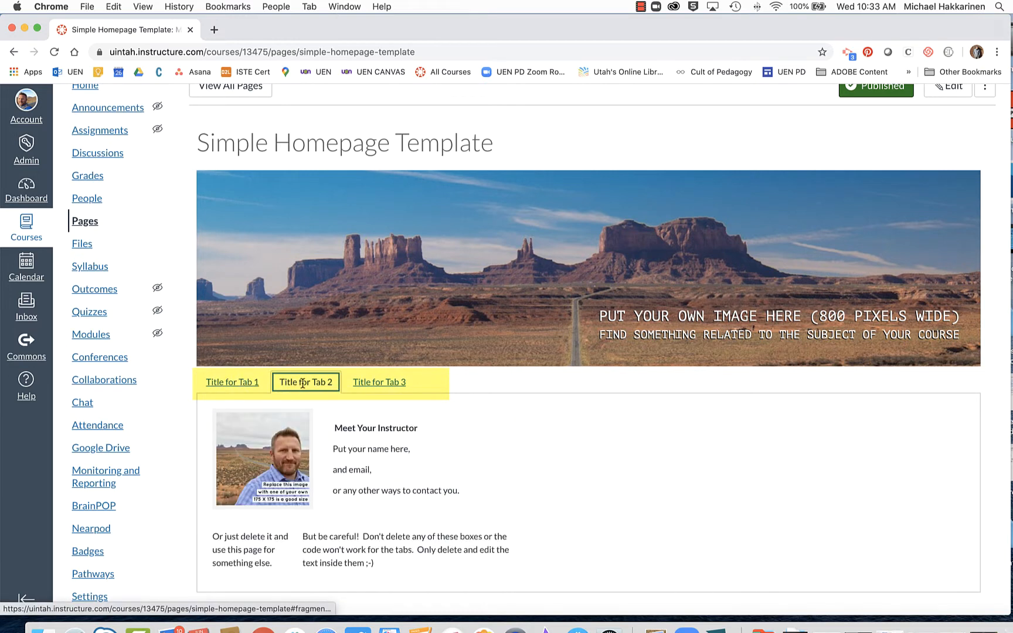
click(392, 381)
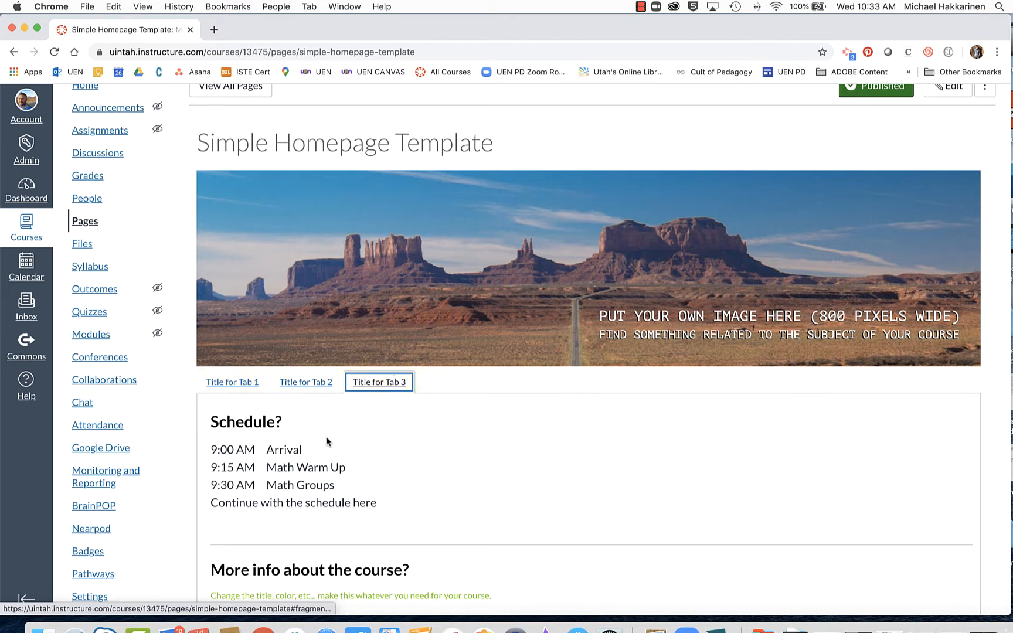
scroll(326, 436, up, 2)
scroll(326, 436, down, 5)
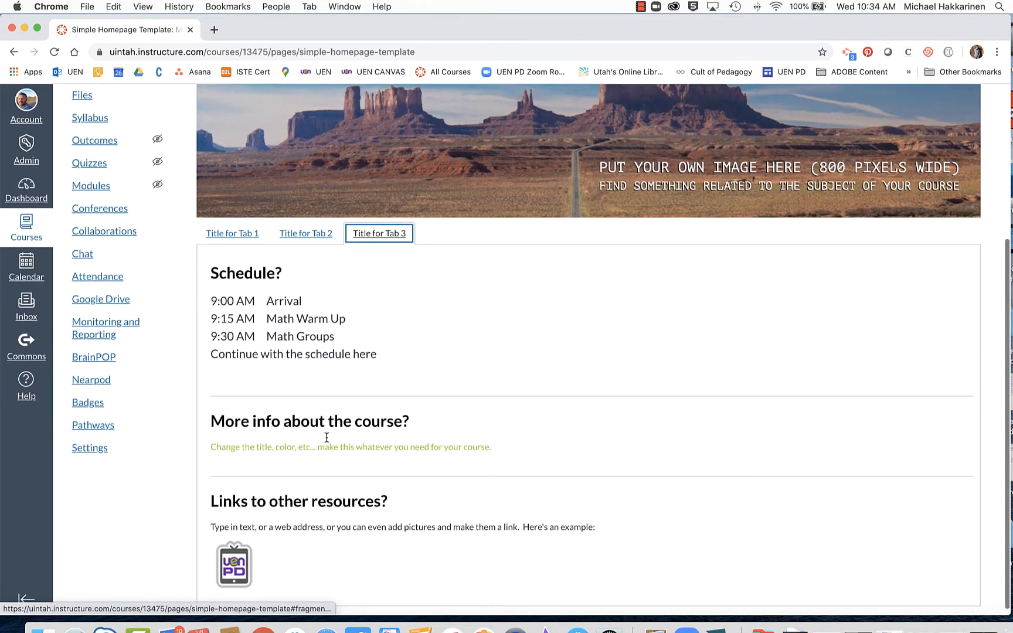
scroll(326, 436, up, 5)
click(233, 454)
click(299, 453)
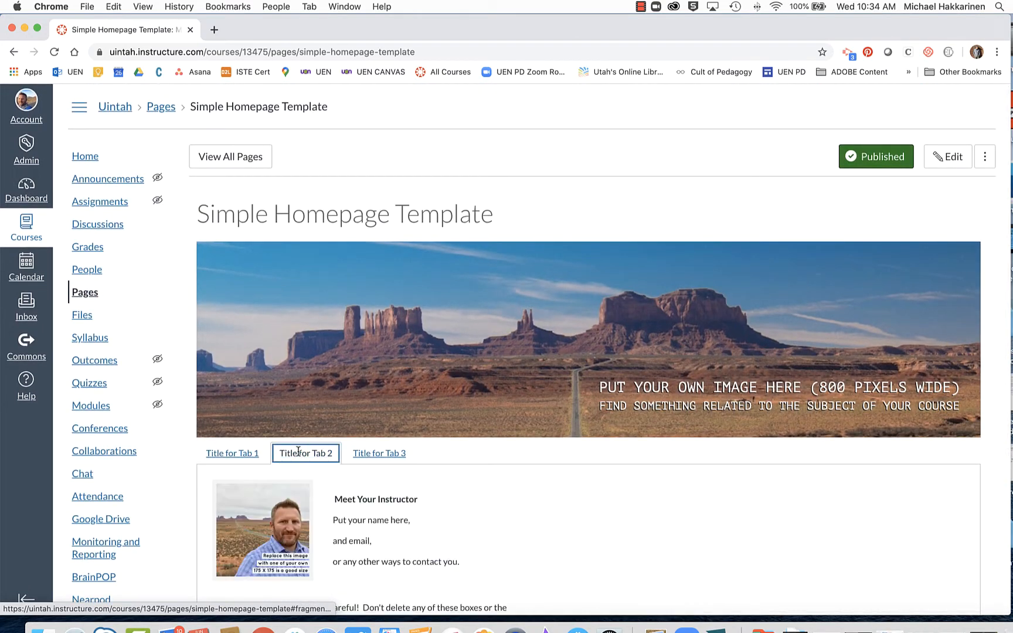
click(369, 456)
click(323, 457)
click(241, 460)
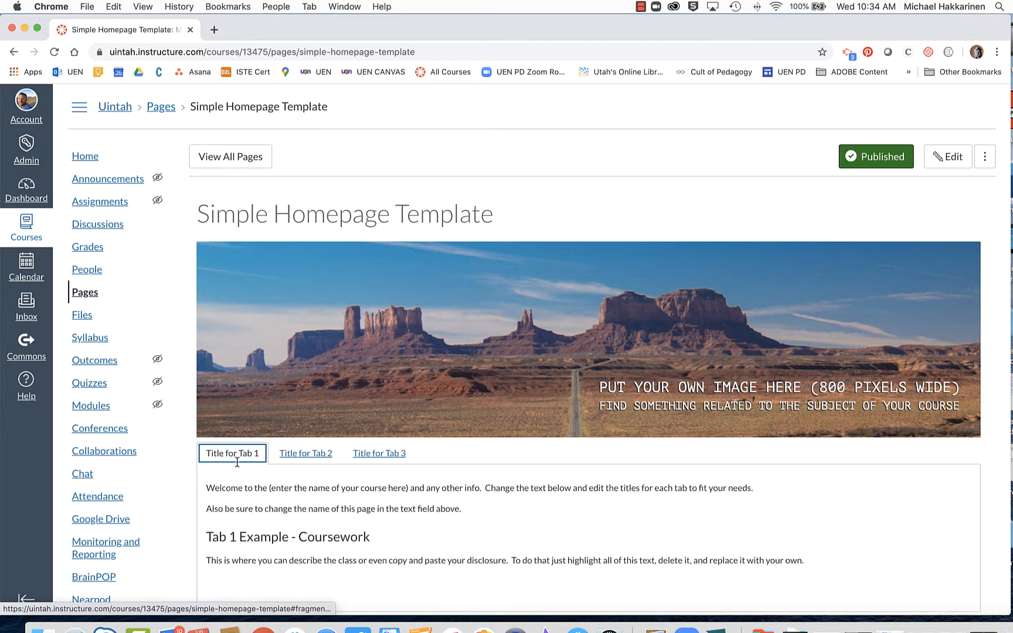
scroll(237, 461, down, 3)
scroll(237, 460, up, 3)
scroll(237, 463, down, 2)
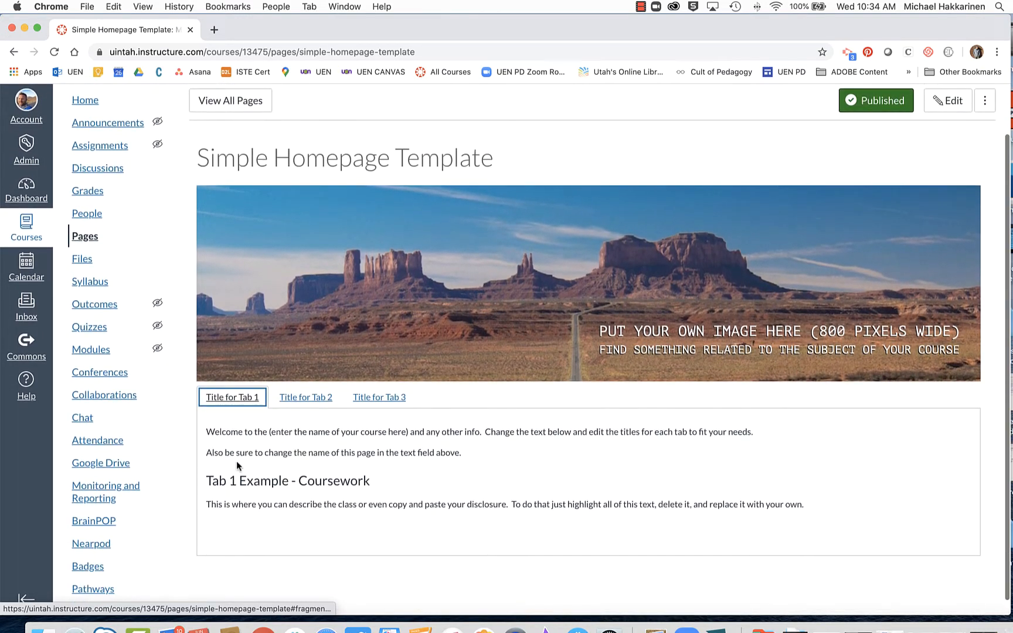
click(305, 399)
click(386, 399)
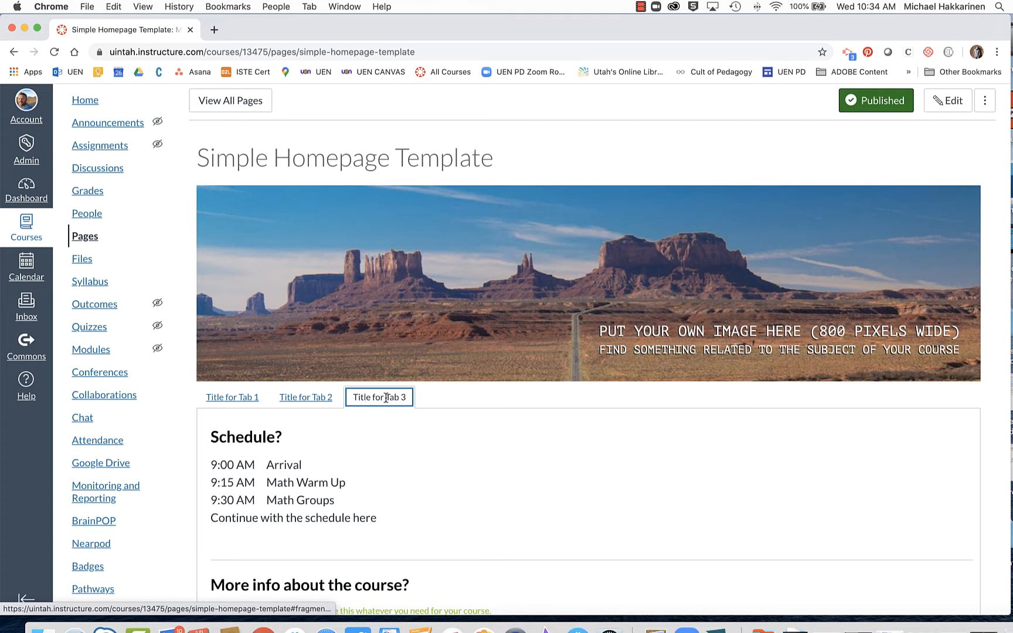
click(301, 404)
click(232, 399)
click(305, 398)
click(389, 401)
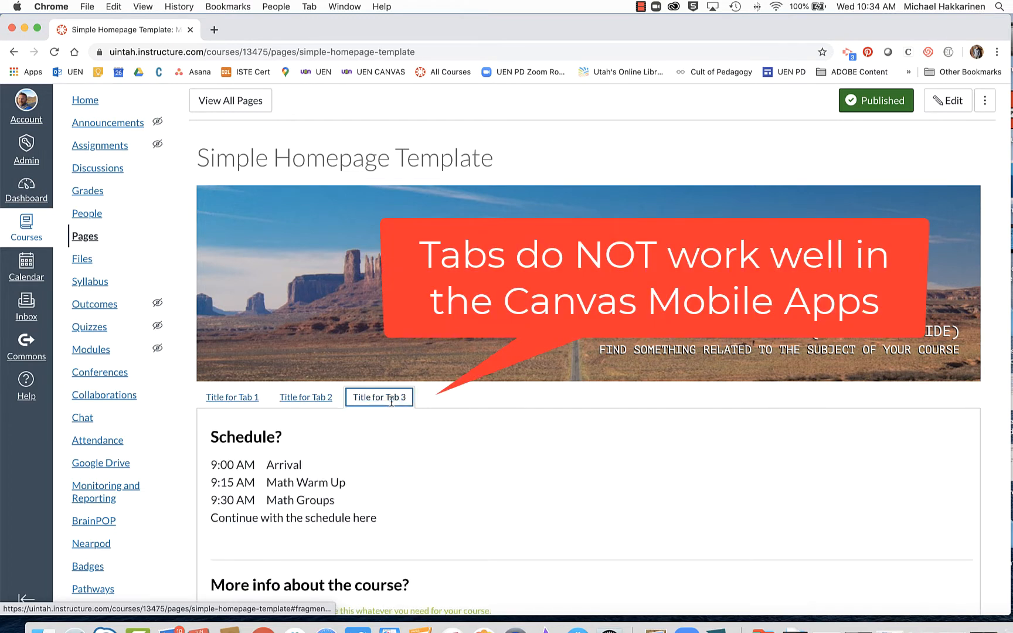
click(306, 398)
click(236, 400)
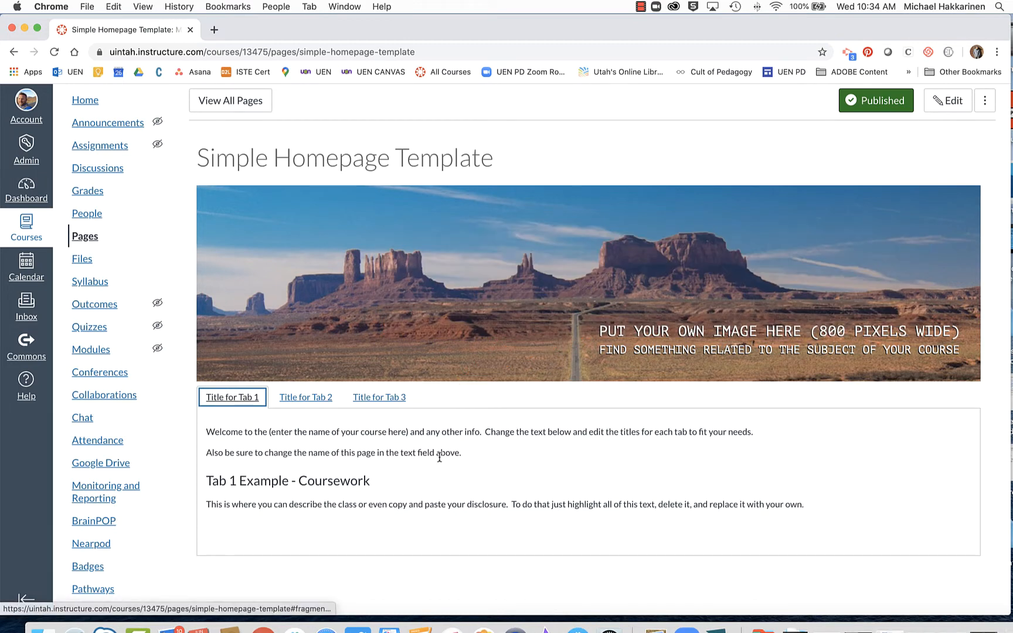
Edit the homepage, delete its placeholder banner image, and open a new browser tab.
click(955, 101)
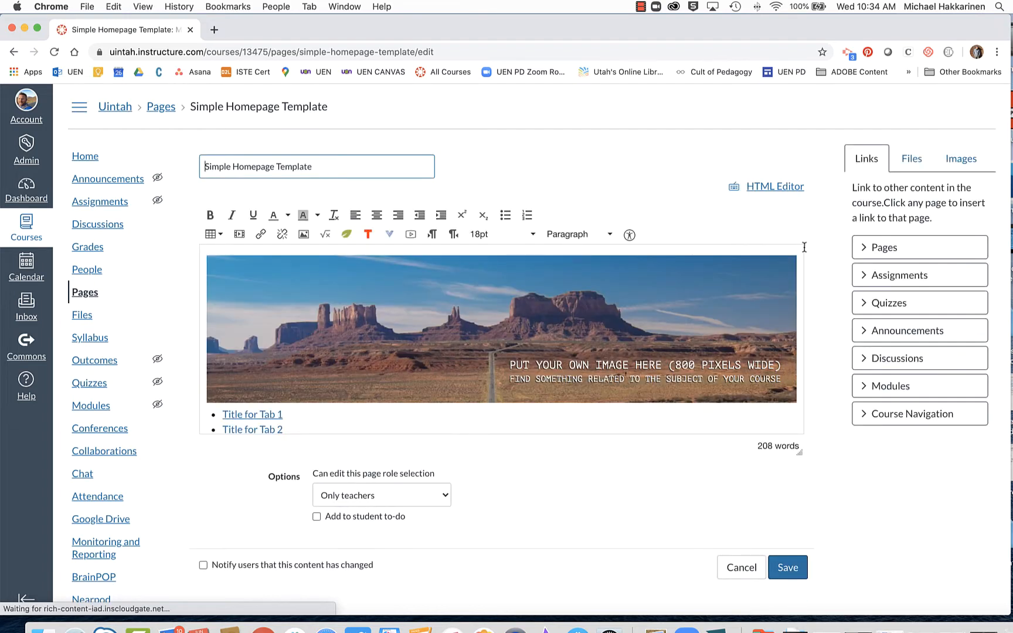
click(548, 321)
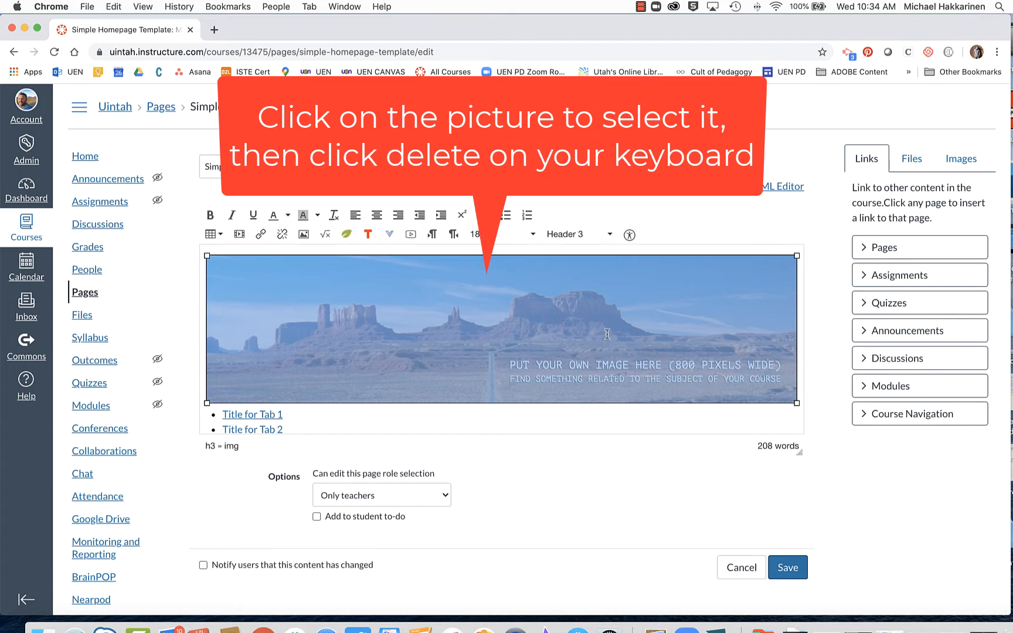
key(BackSpace)
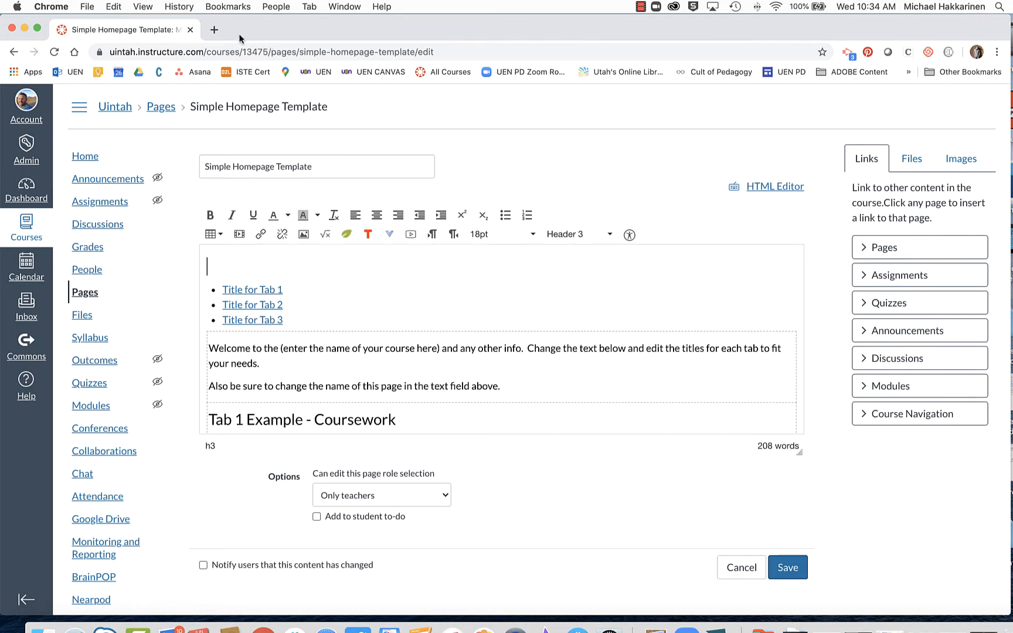
click(213, 30)
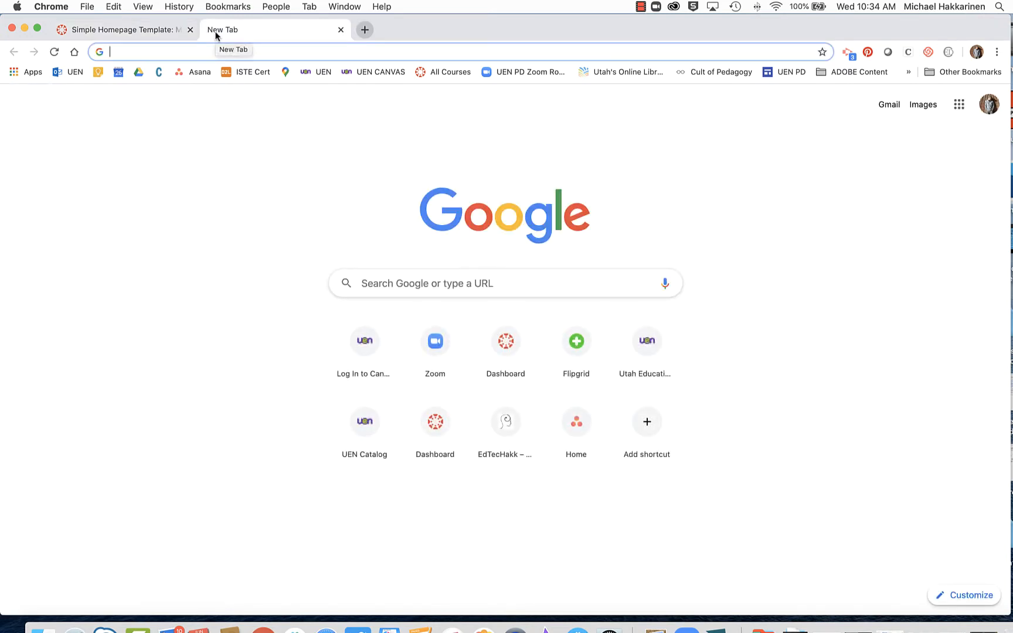
Search Google for 'educational technology' and show the image results.
text(educational te)
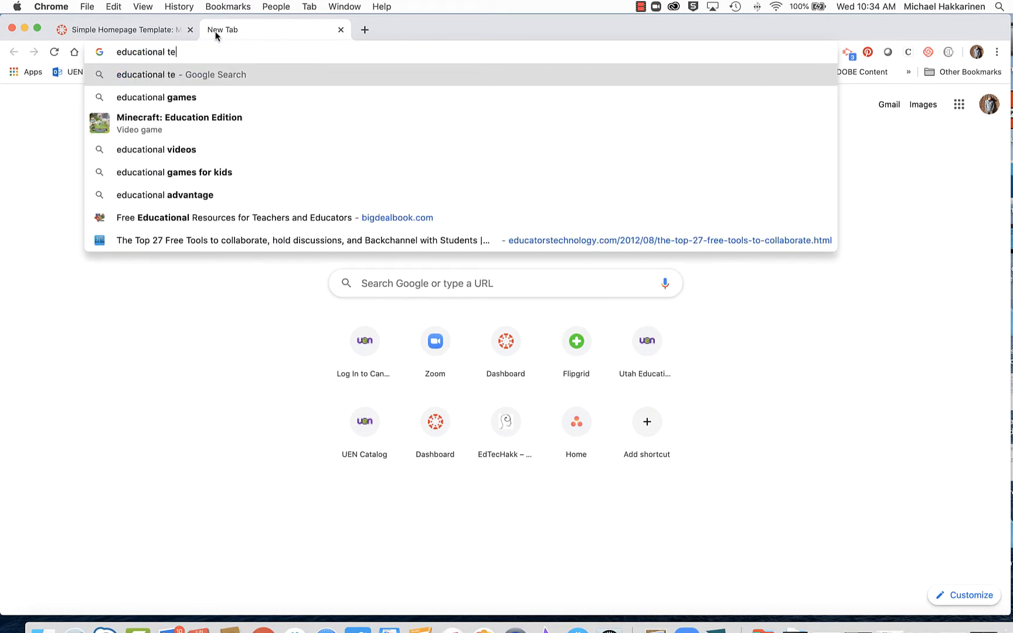
text(chnology)
key(Return)
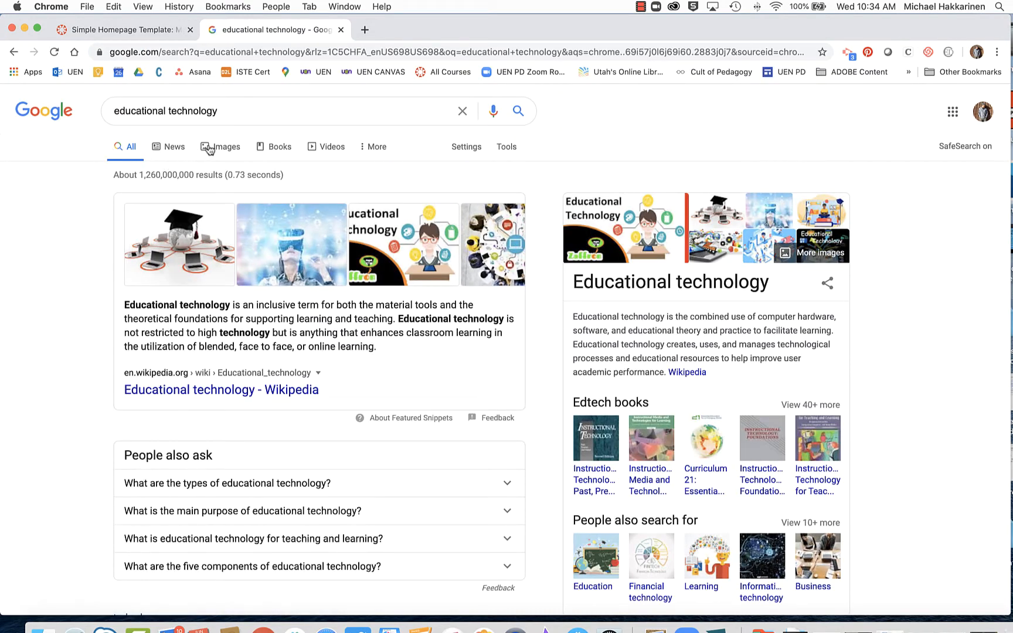
click(219, 151)
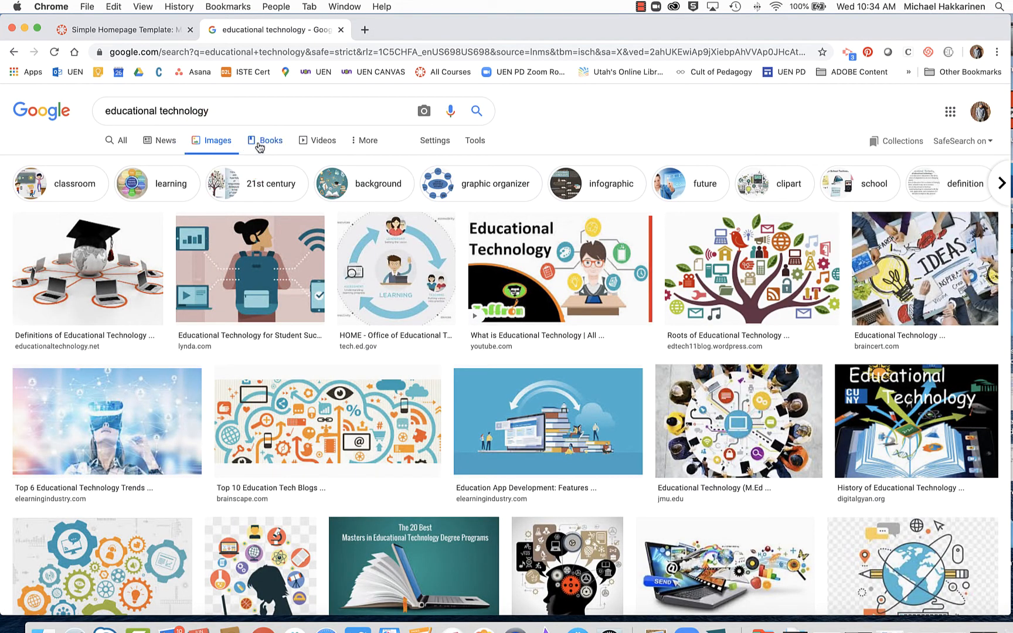
Limit image results to Labeled for Reuse and preview the Wikimedia Commons classroom training photo.
click(474, 141)
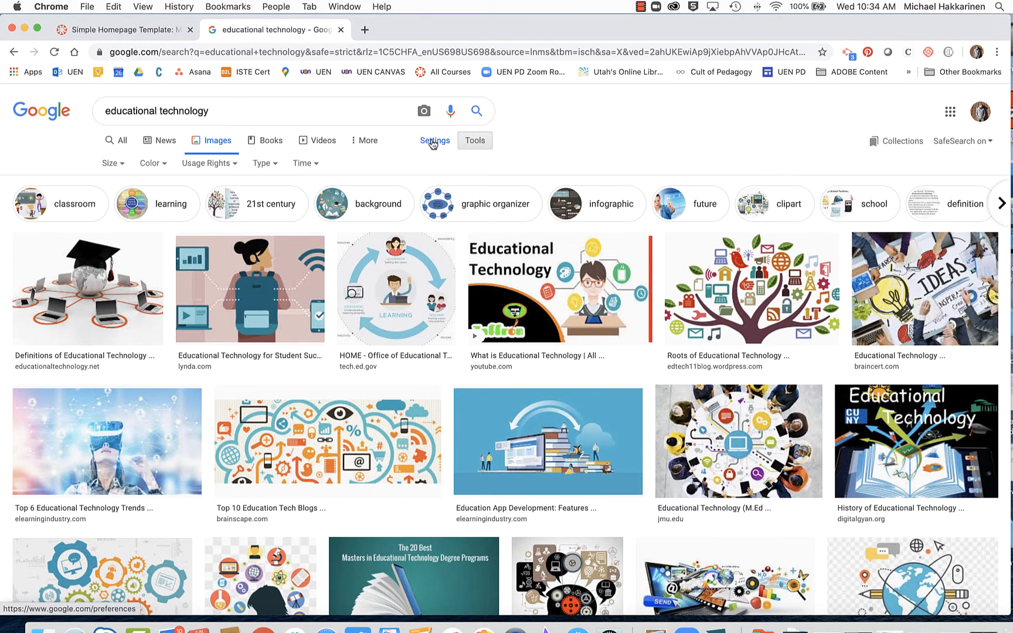
click(226, 165)
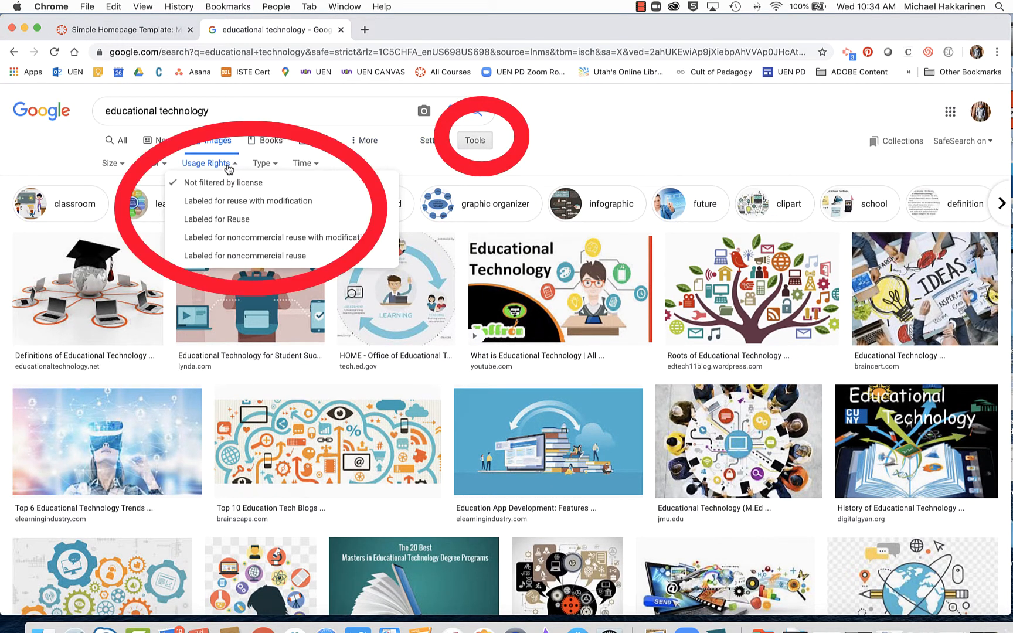
click(237, 222)
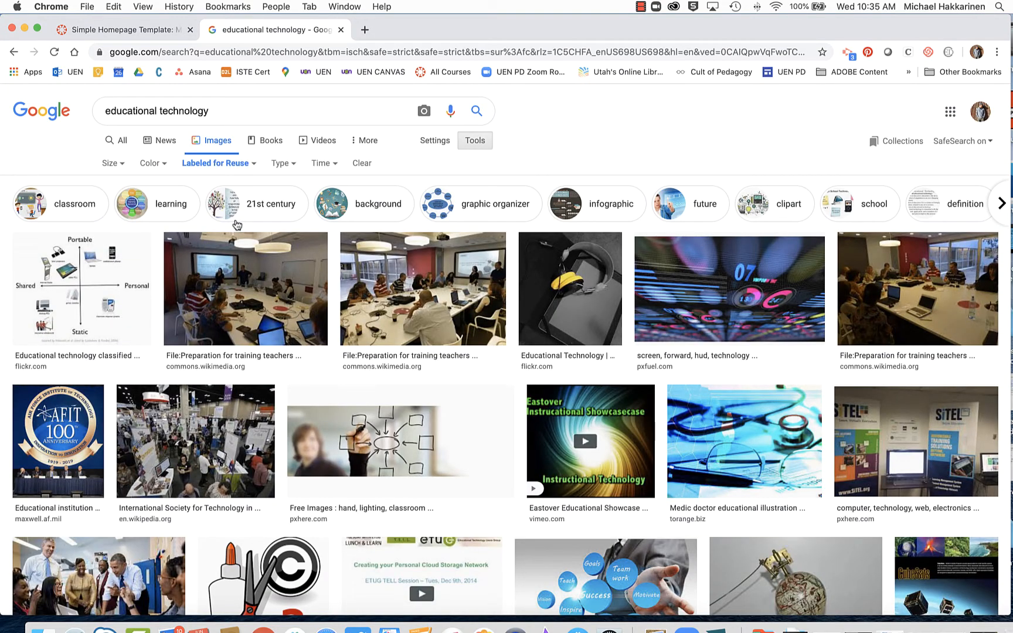
scroll(236, 224, down, 8)
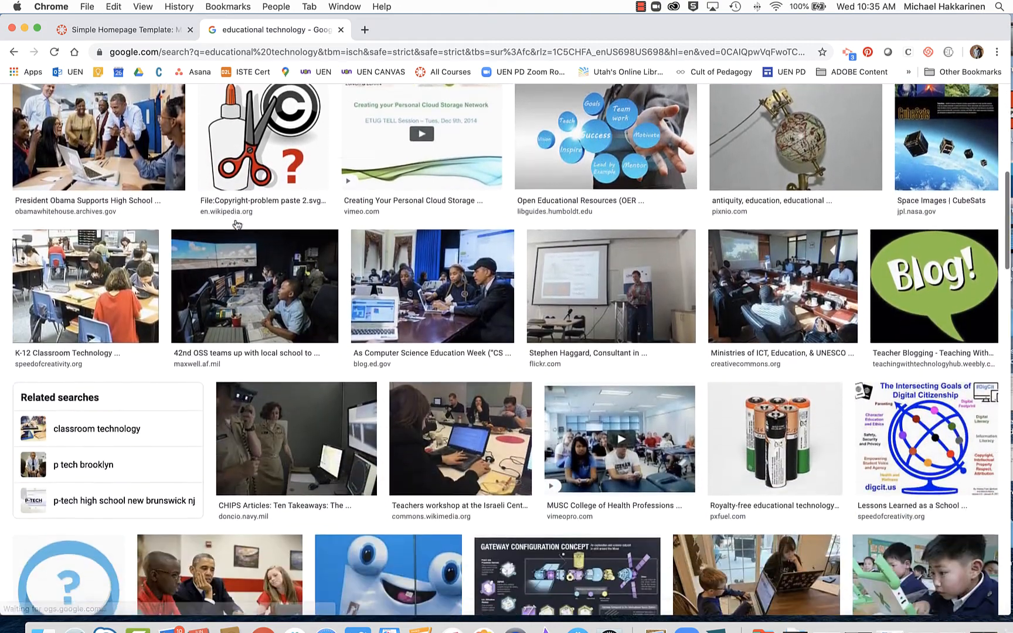
scroll(237, 224, down, 4)
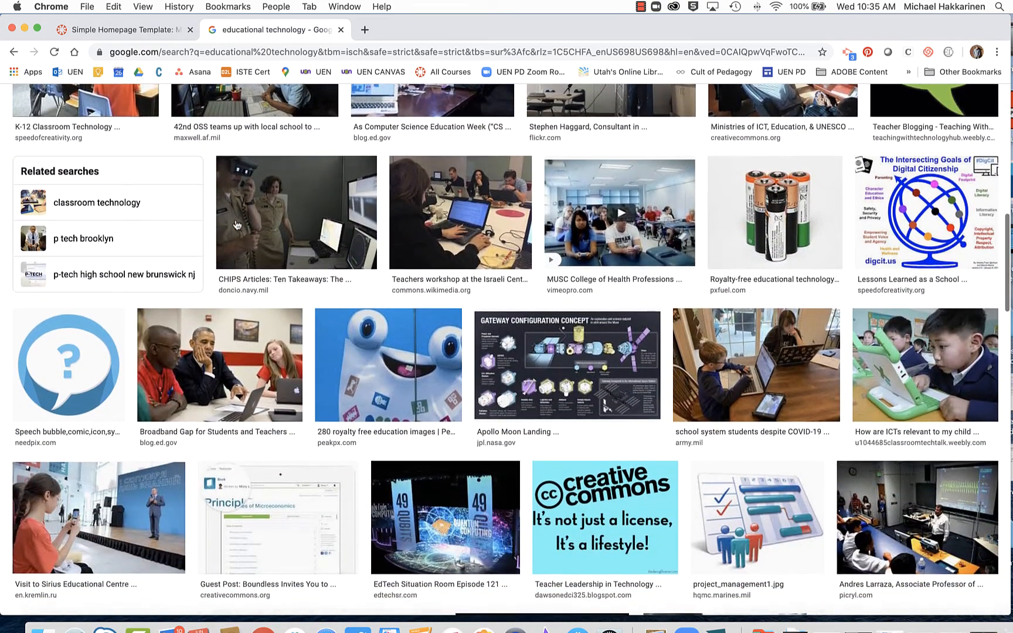
scroll(236, 224, up, 12)
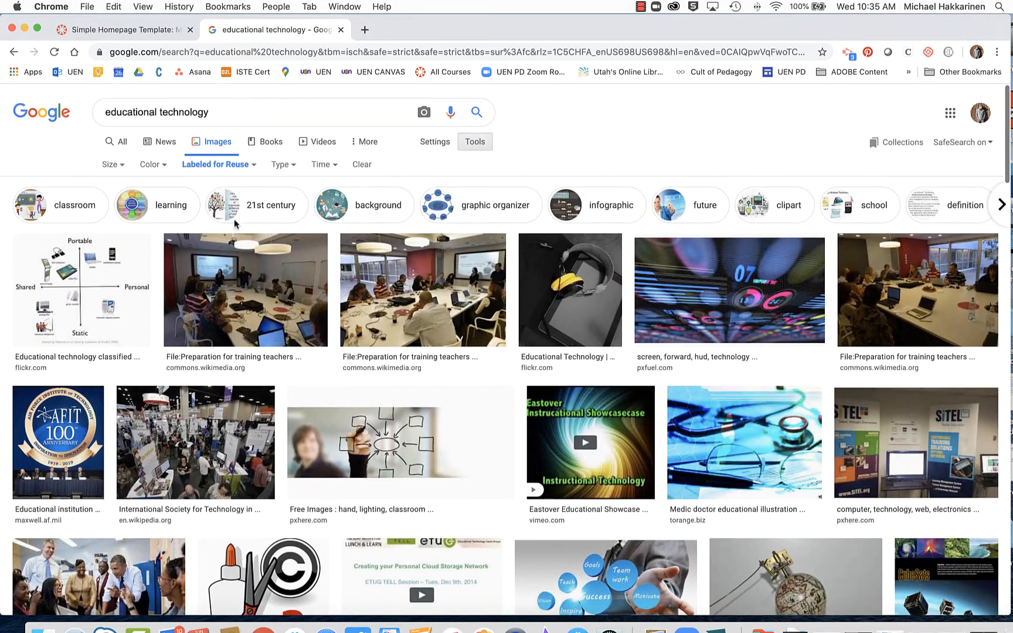
click(433, 295)
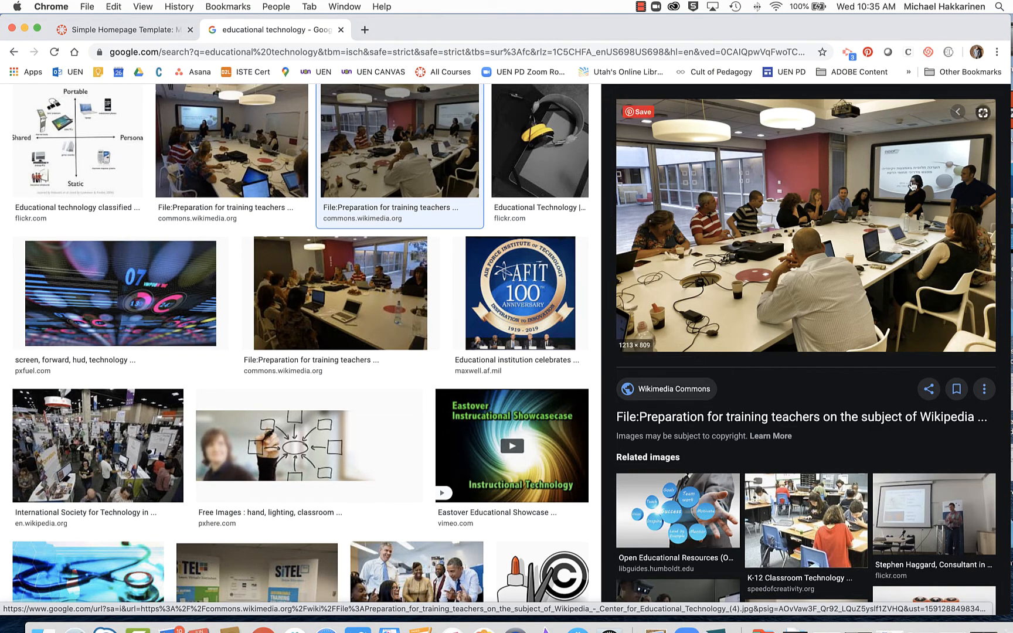
Screenshot the training photo from its Wikimedia Commons page, then return to the Canvas editor.
click(803, 253)
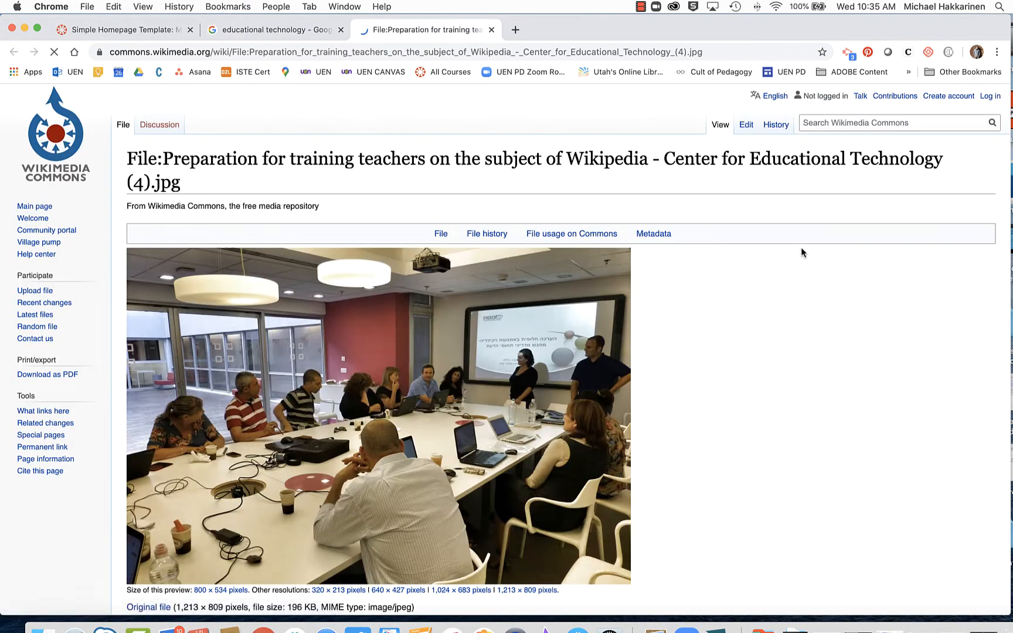
scroll(502, 433, down, 3)
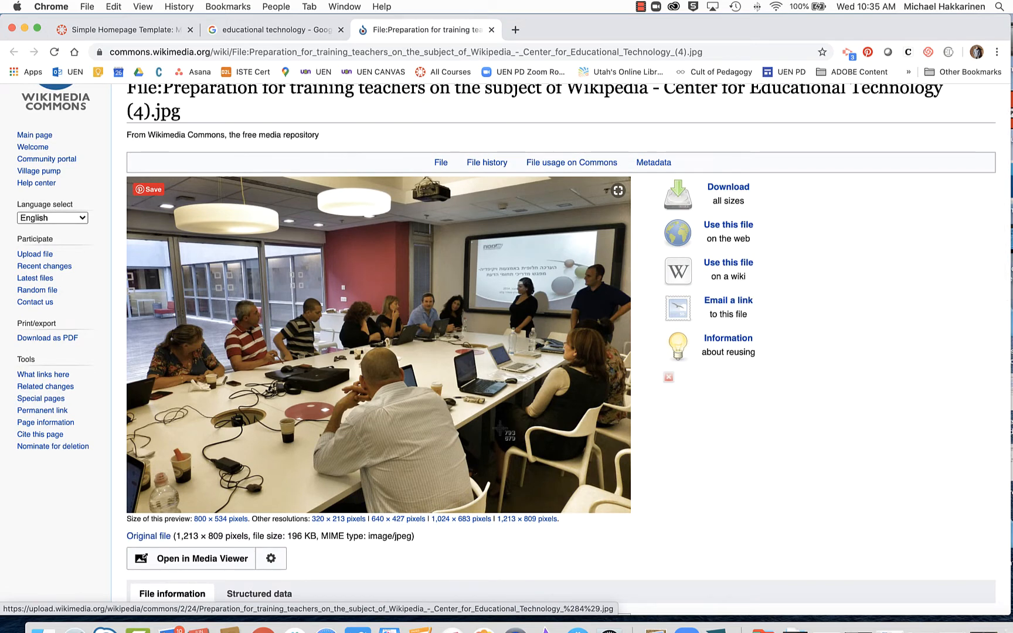
key(super+shift+4)
drag(126, 240, 568, 389)
drag(617, 414, 631, 421)
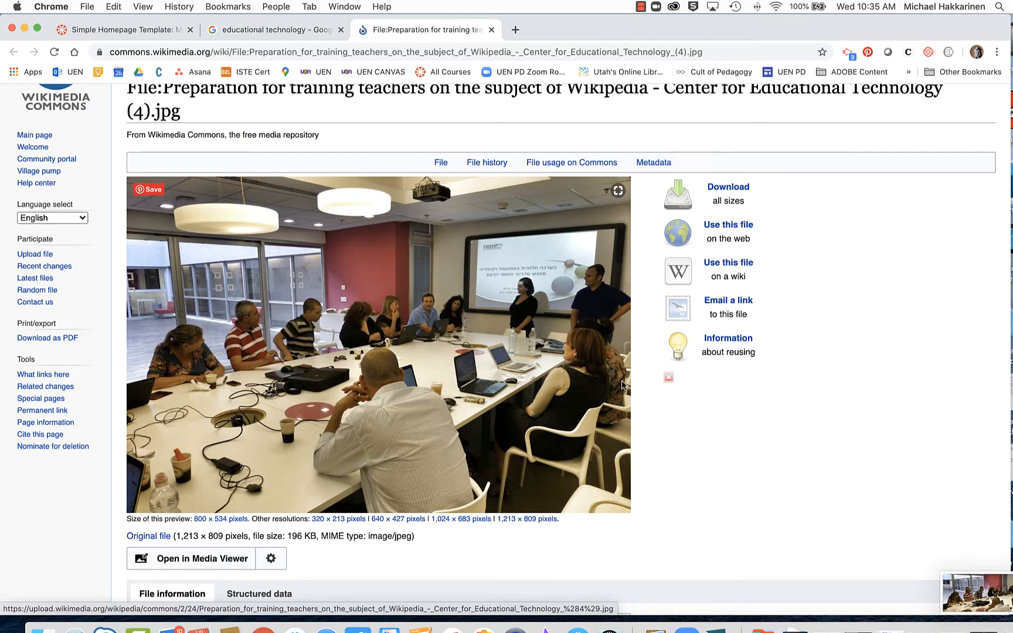
click(126, 34)
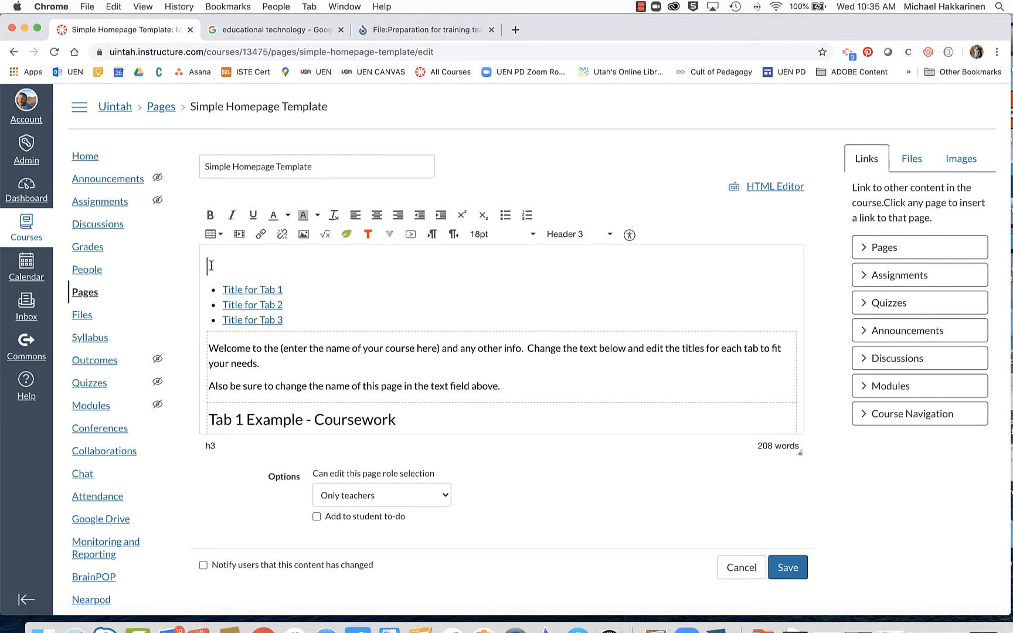
Choose the Desktop screenshot for upload with alt text 'People working at computers'.
click(962, 158)
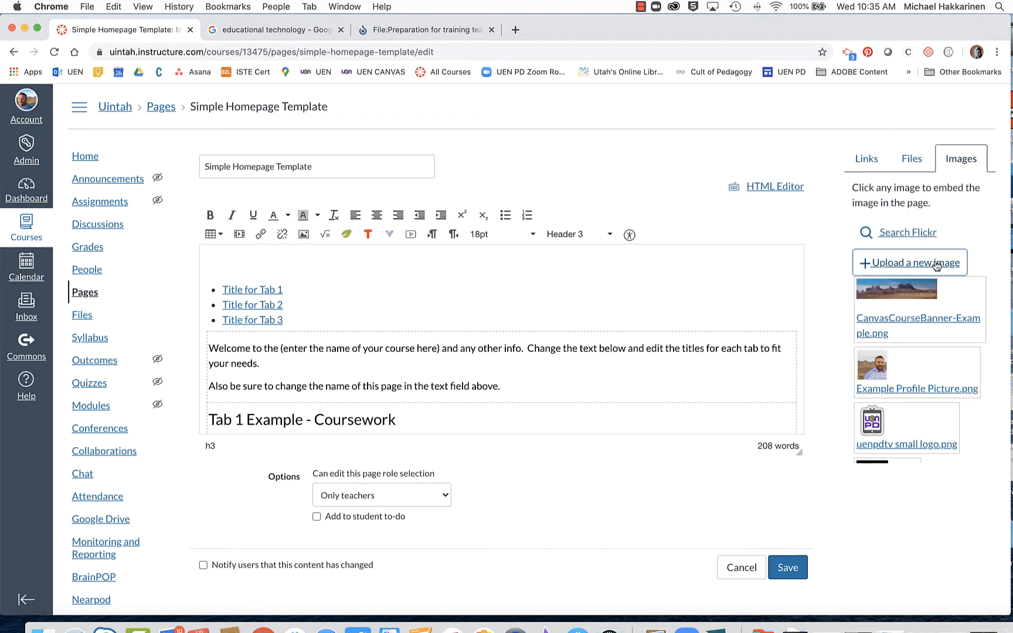
click(936, 264)
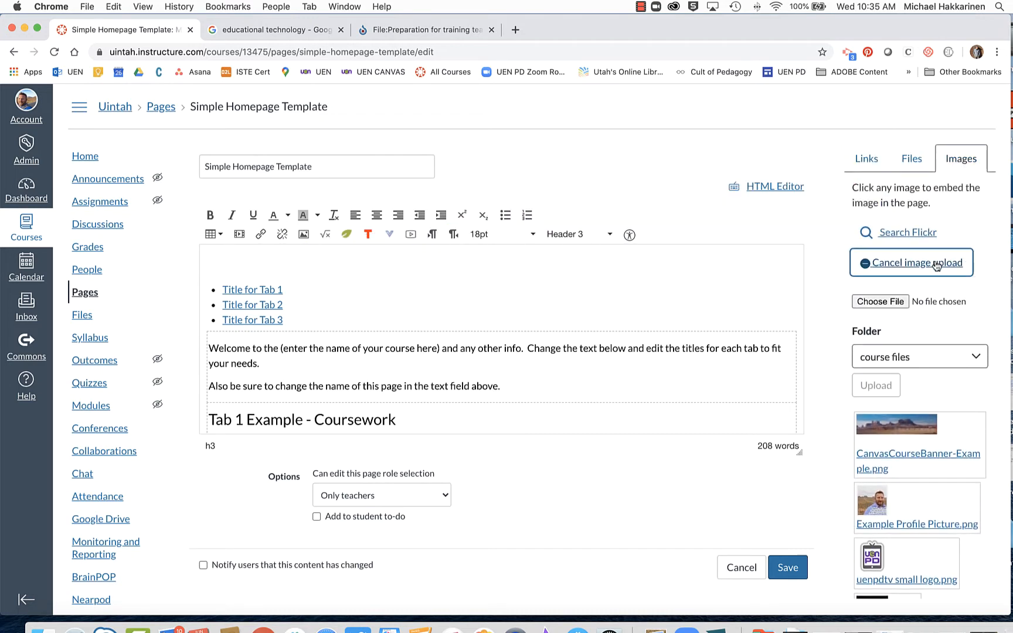
click(898, 300)
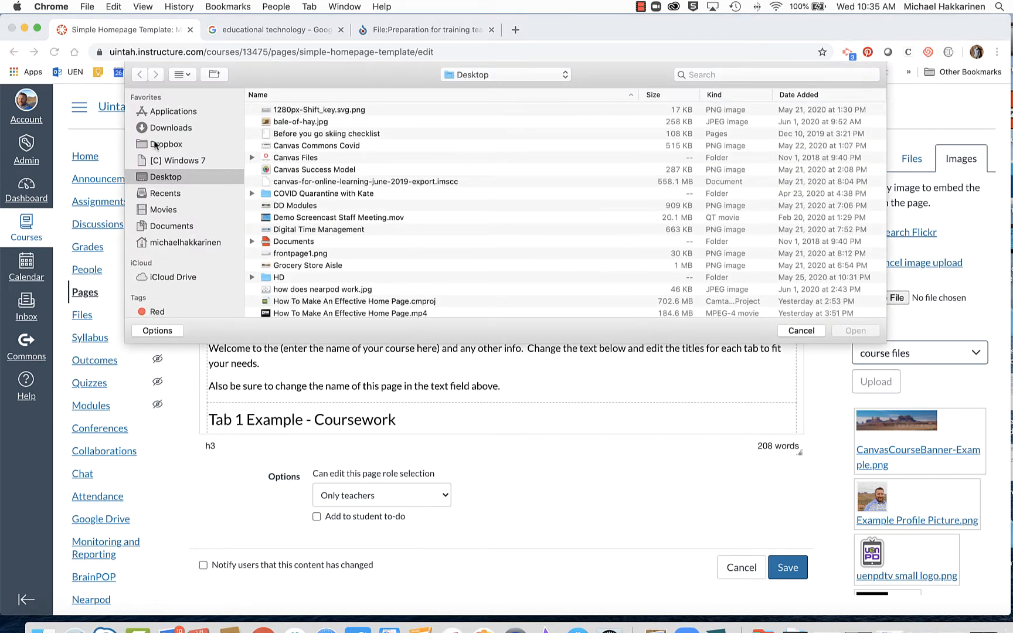
scroll(348, 247, down, 10)
scroll(348, 247, up, 10)
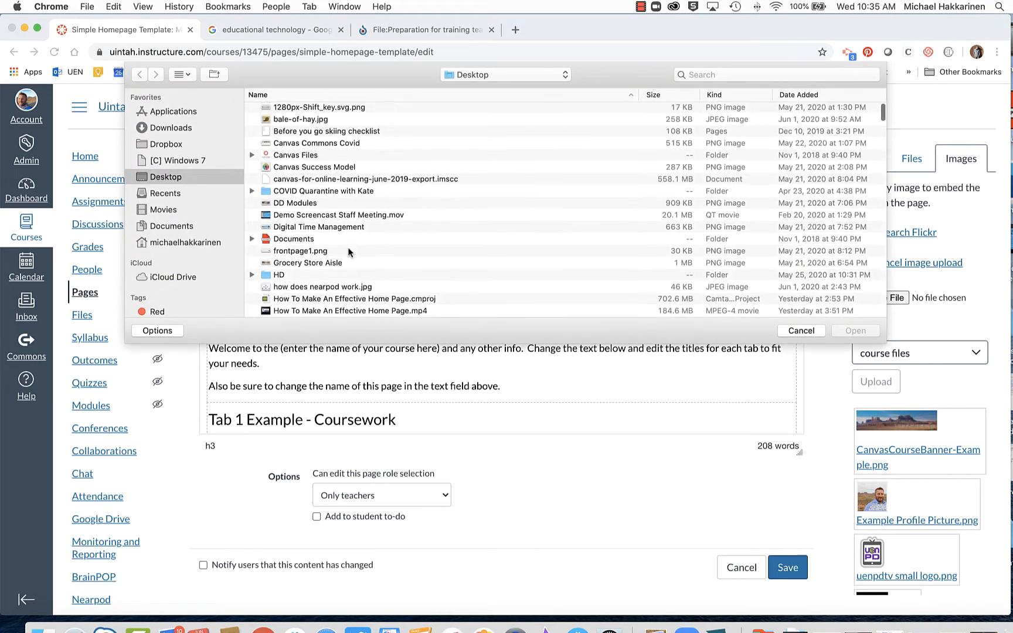
scroll(348, 247, down, 20)
double_click(343, 226)
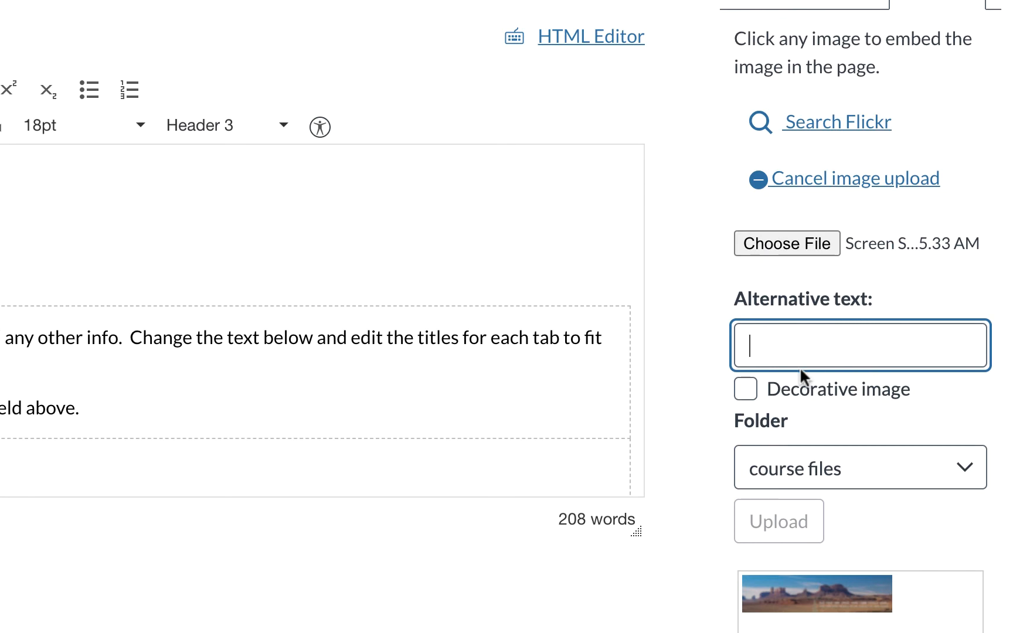
text(People wo)
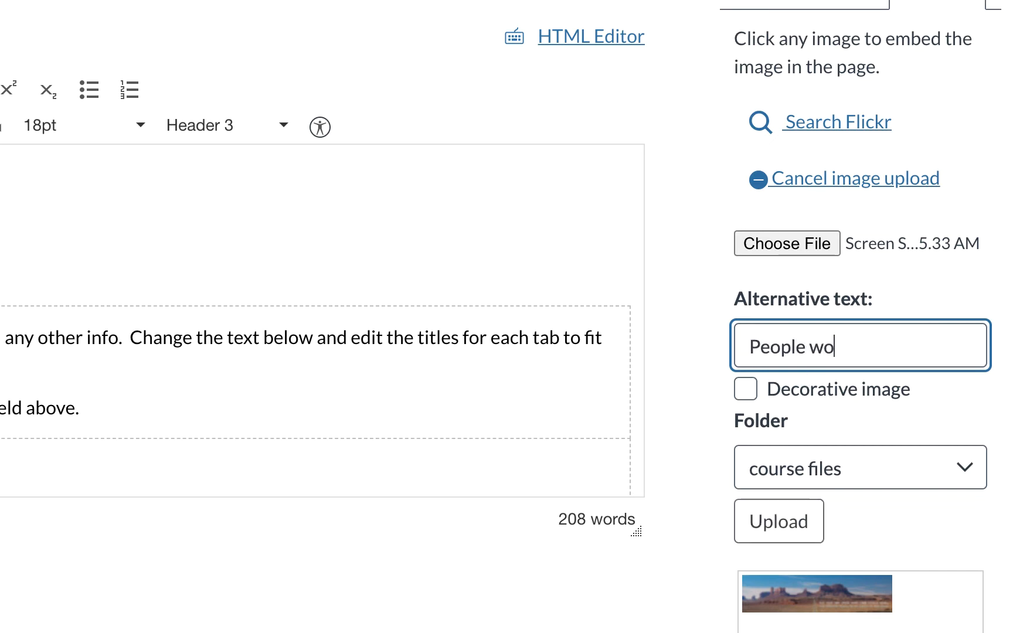
text(rking at computers)
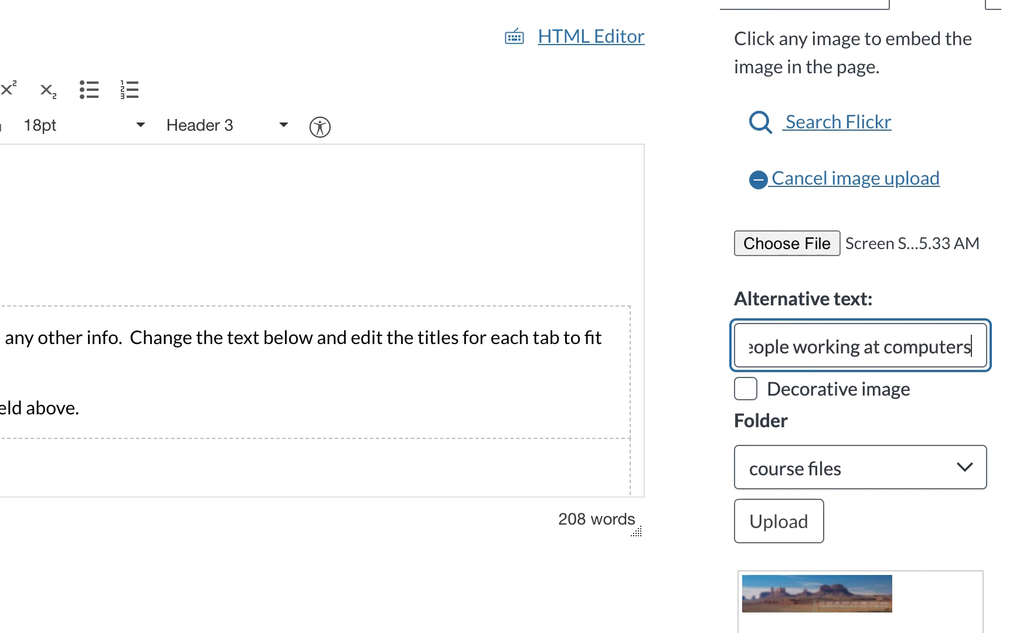
Embed the uploaded photo as the banner and shrink it to about 800 × 288 pixels.
click(754, 522)
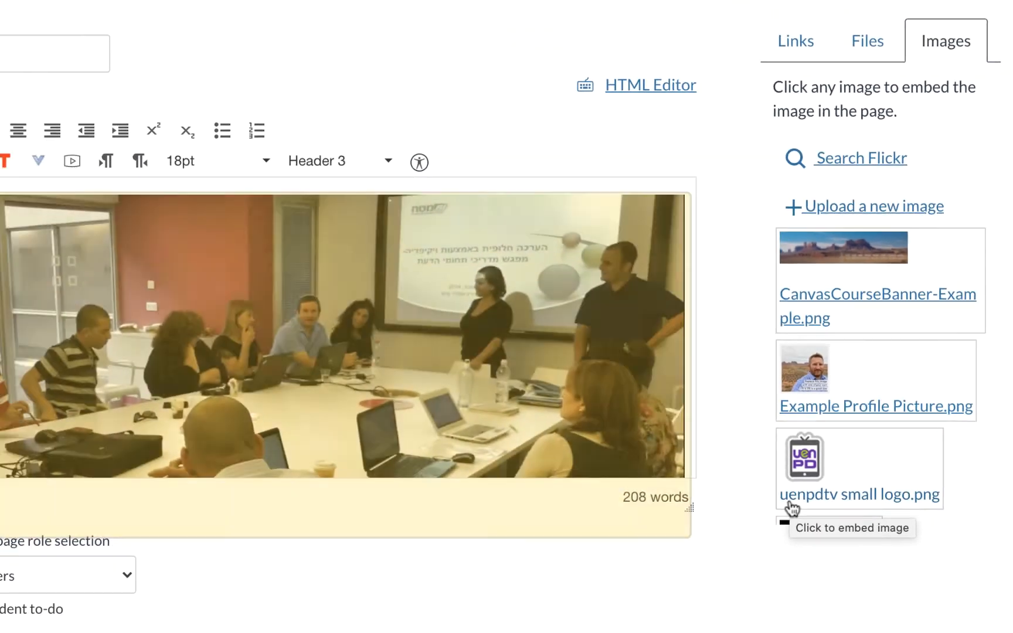
scroll(709, 318, down, 1)
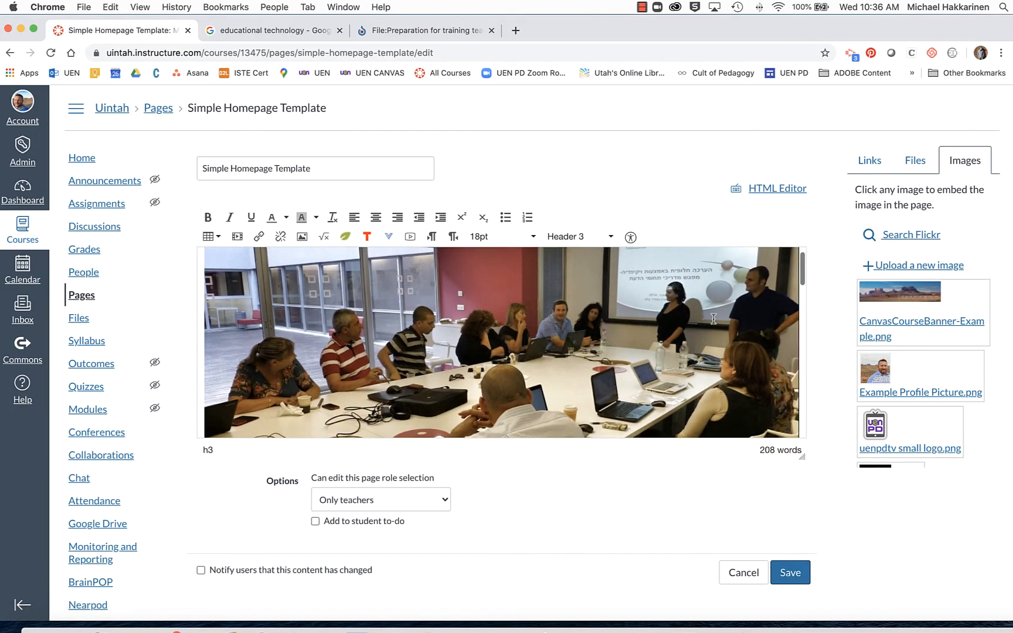
scroll(709, 318, up, 1)
click(760, 278)
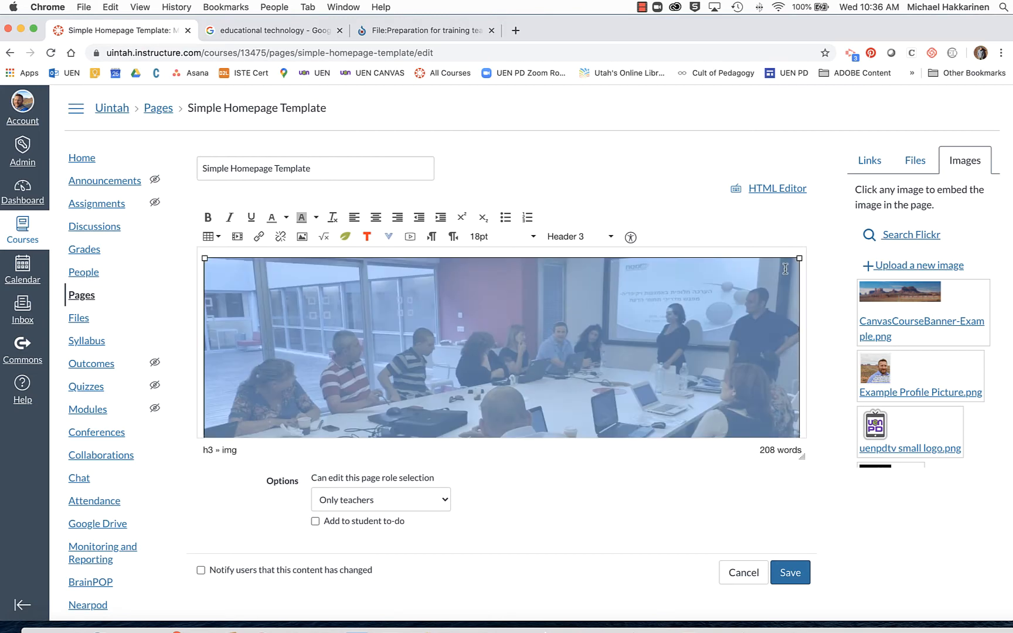
drag(800, 258, 714, 299)
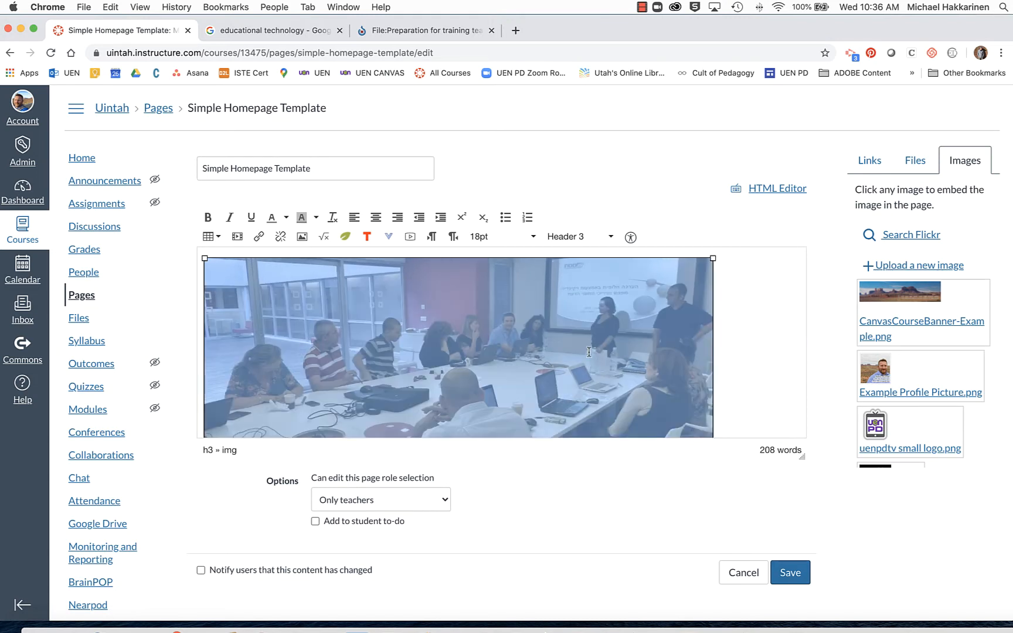
click(302, 237)
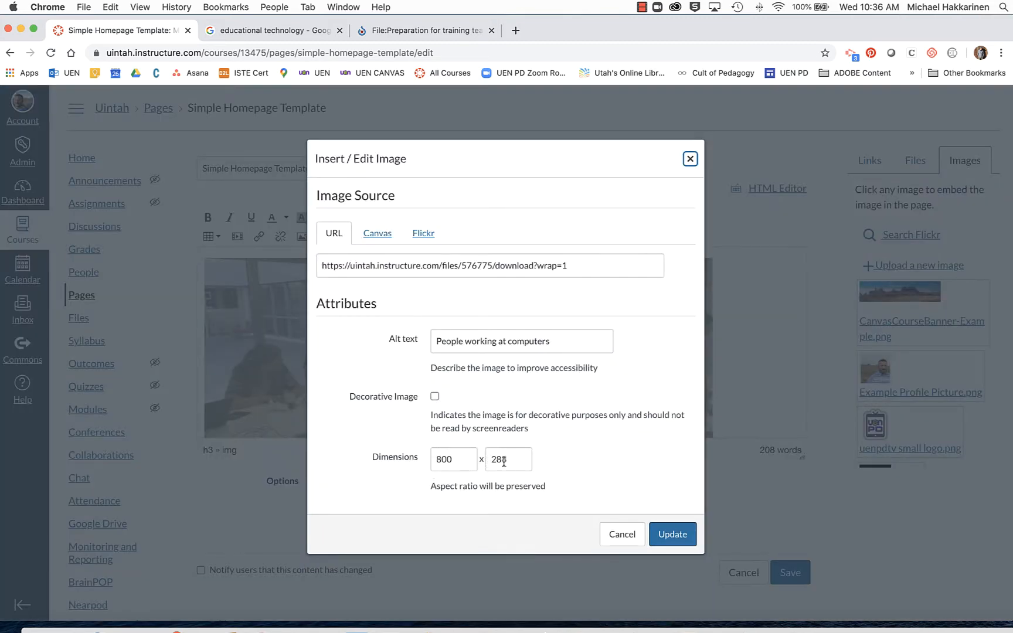
click(601, 532)
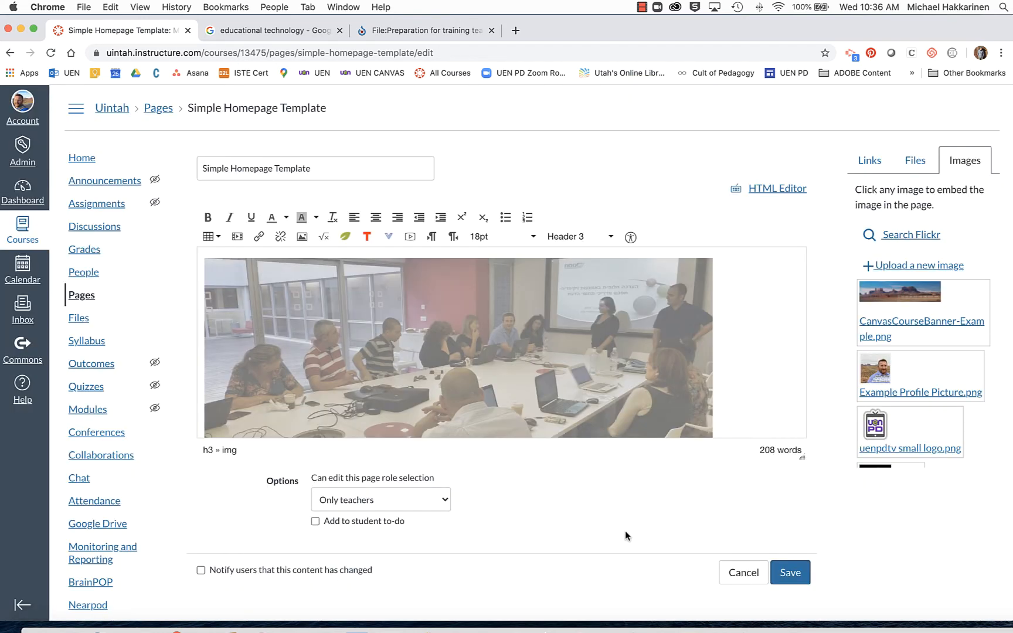
scroll(738, 327, down, 5)
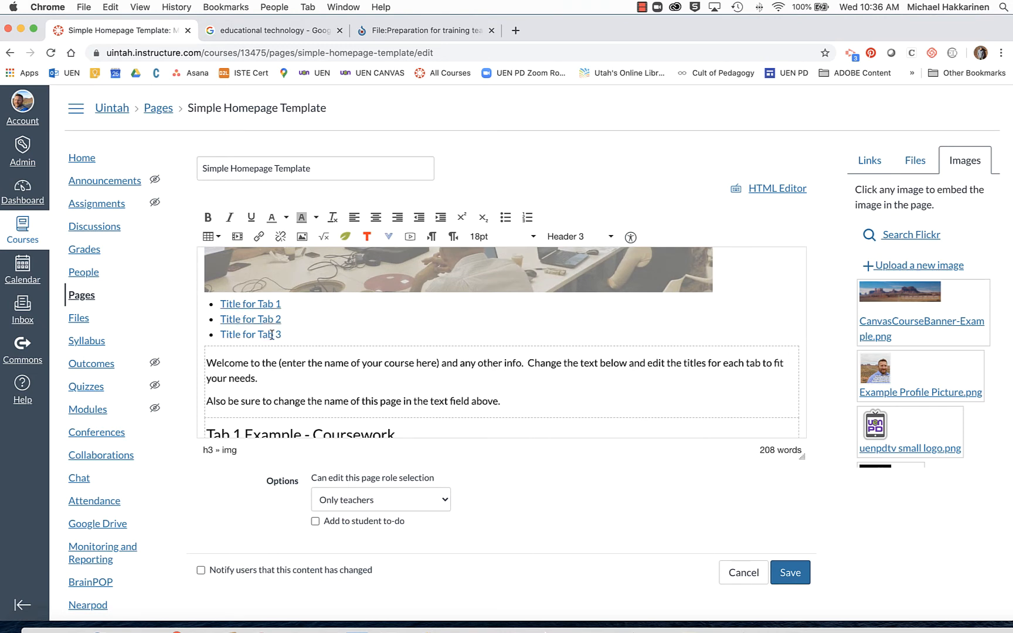
Rename the tab links to 'Course Info' and 'Meet Your Instructor', and start typing 'Grading Policy'.
click(286, 306)
drag(286, 305, 229, 304)
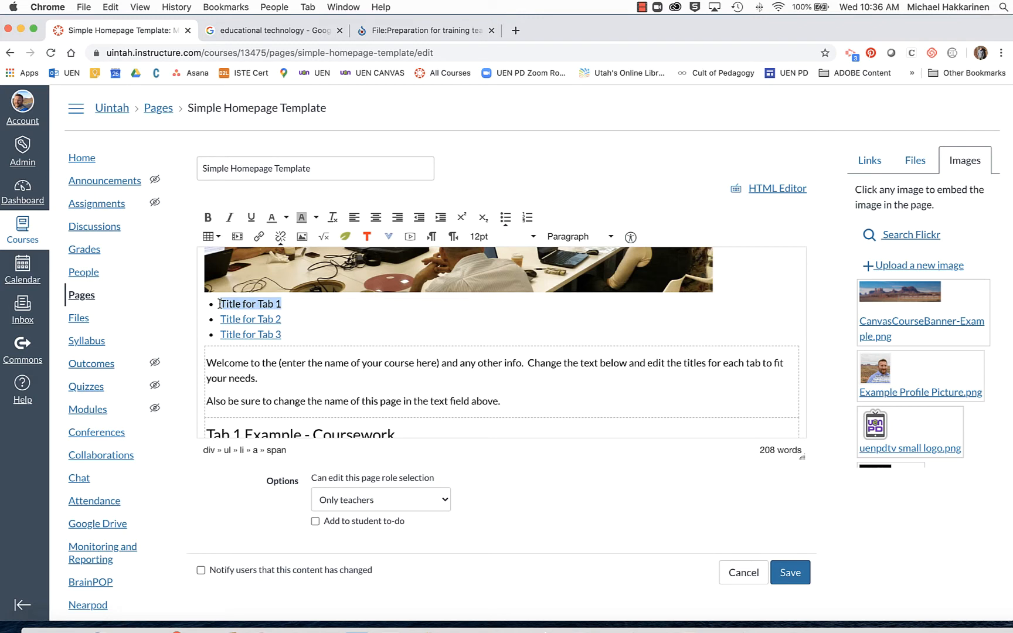
text(Course Info)
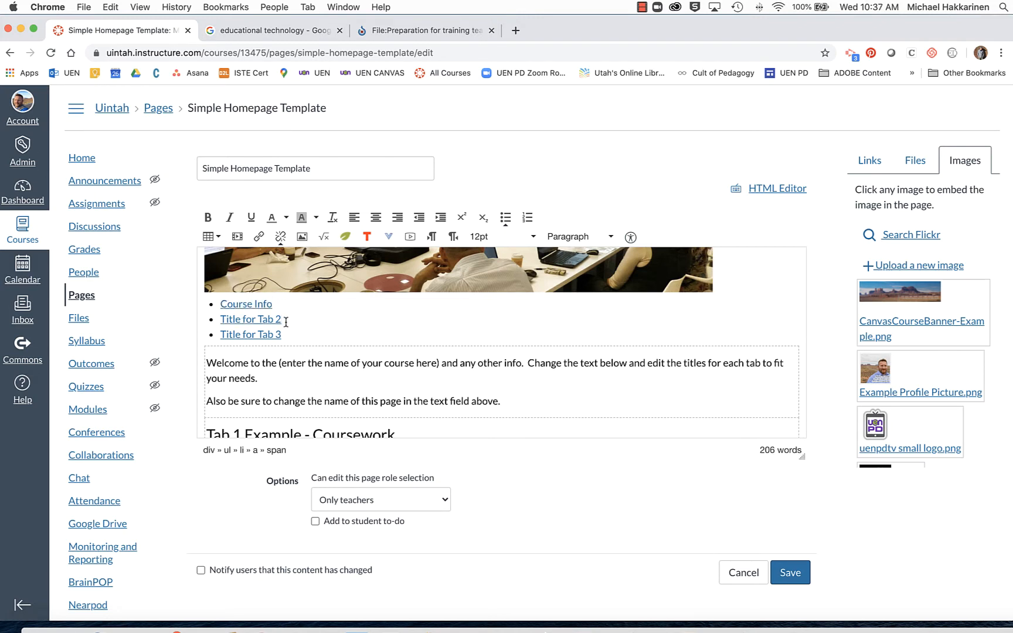
drag(286, 322, 226, 334)
text(Meet Your Instructor )
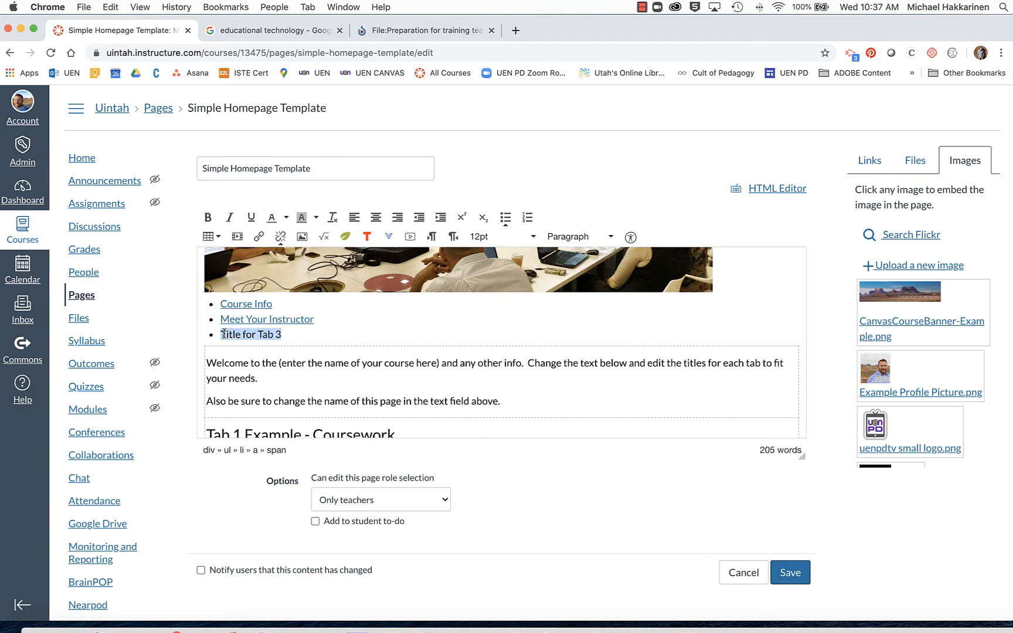
text(G)
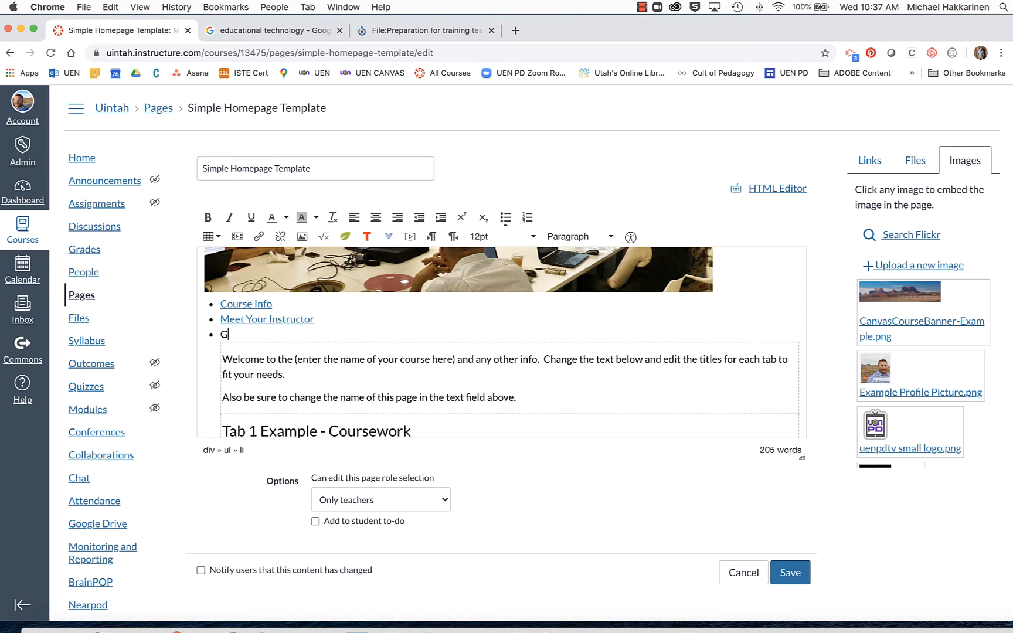
key(super+z)
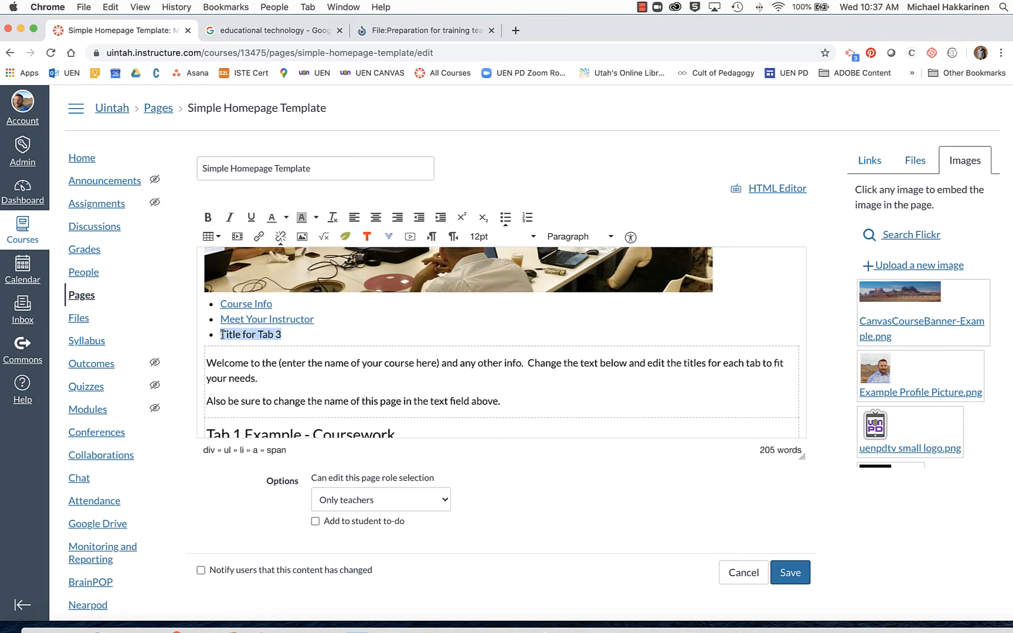
text(Grading Policy)
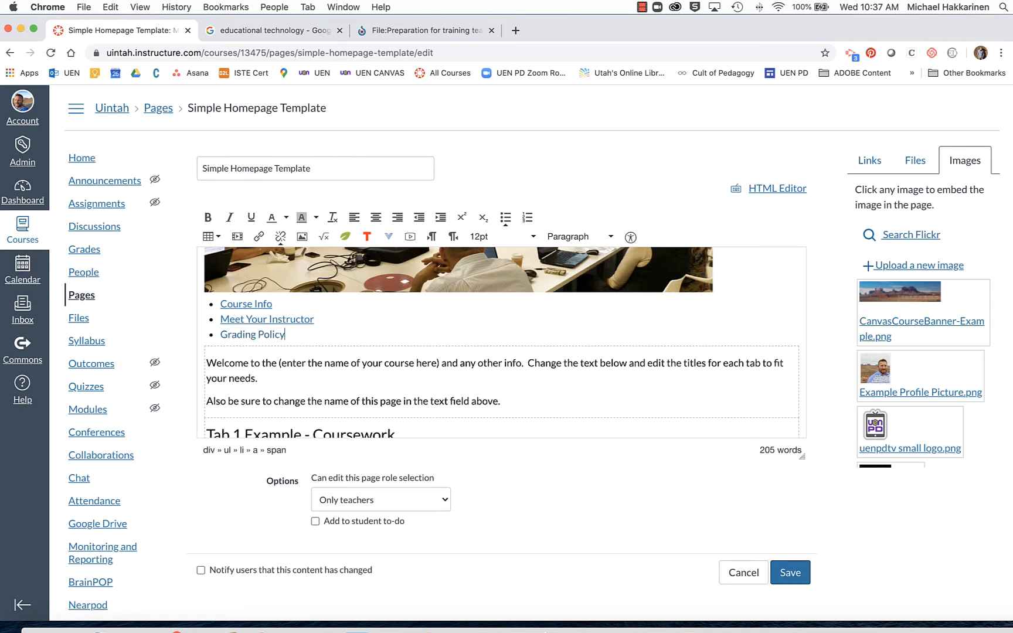
Save the homepage, check the Meet Your Instructor, Grading Policy and Course Info panels, then reopen editing.
click(789, 581)
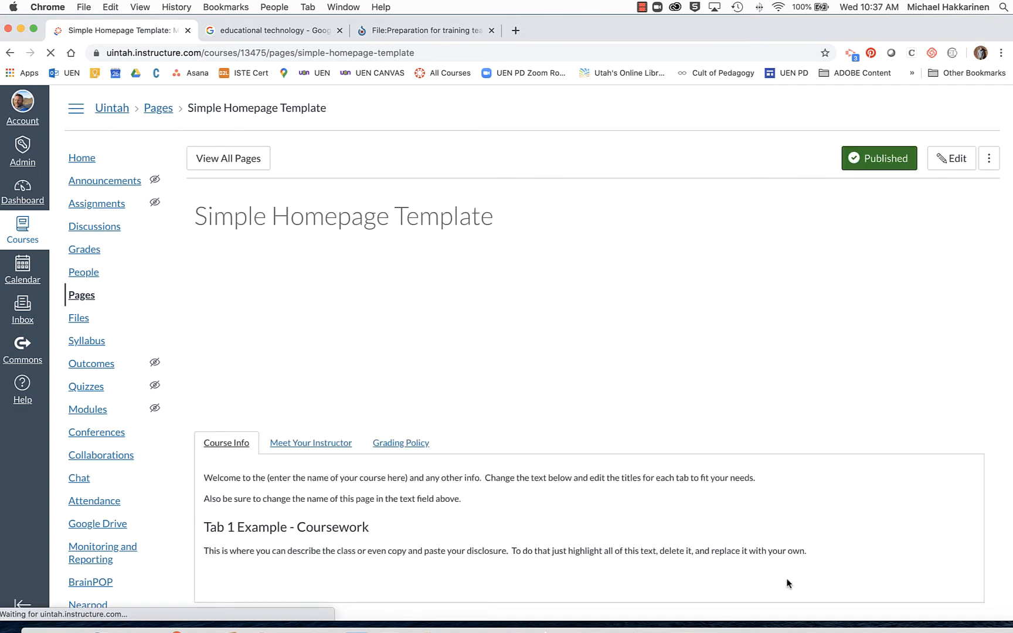
click(308, 444)
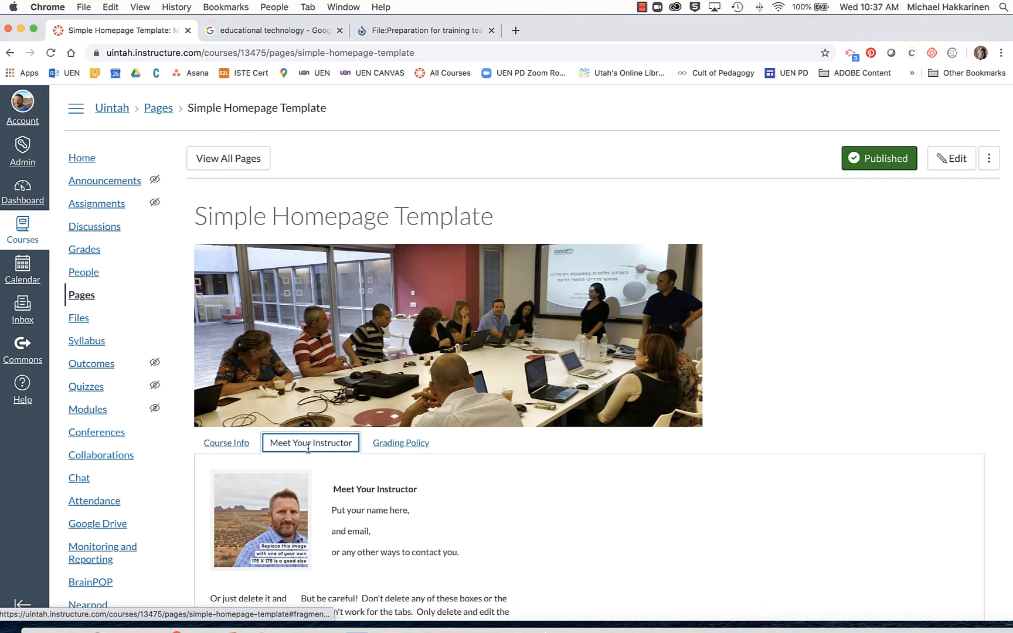
click(401, 444)
click(337, 446)
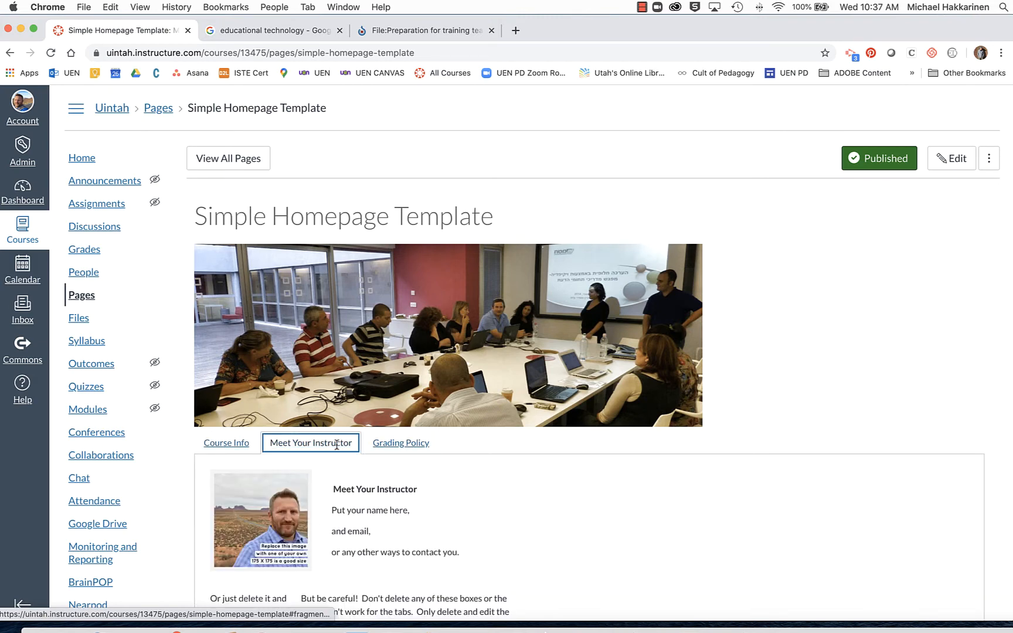
click(246, 449)
scroll(385, 468, down, 3)
scroll(387, 468, up, 3)
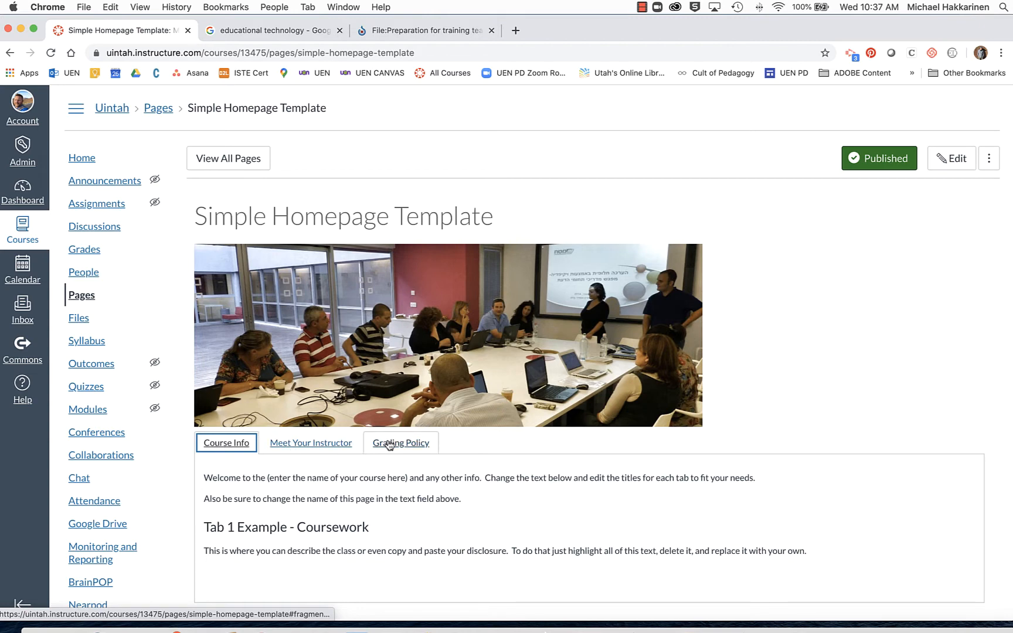
click(951, 159)
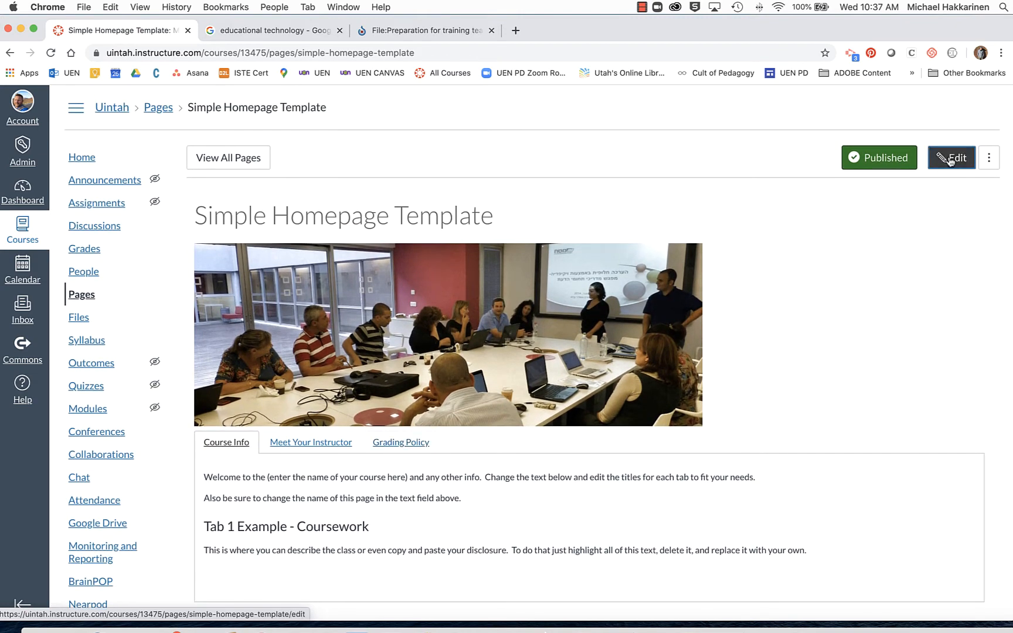
Change the first heading from 'Tab 1 Example - Coursework' to 'Course Info'.
scroll(591, 350, down, 3)
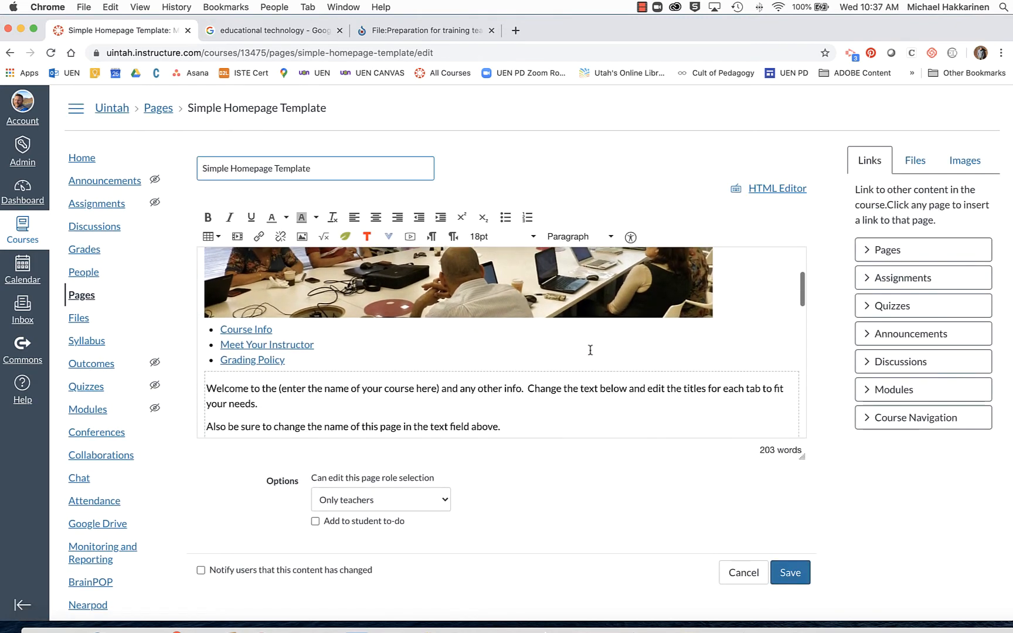
scroll(590, 351, down, 2)
scroll(492, 350, down, 2)
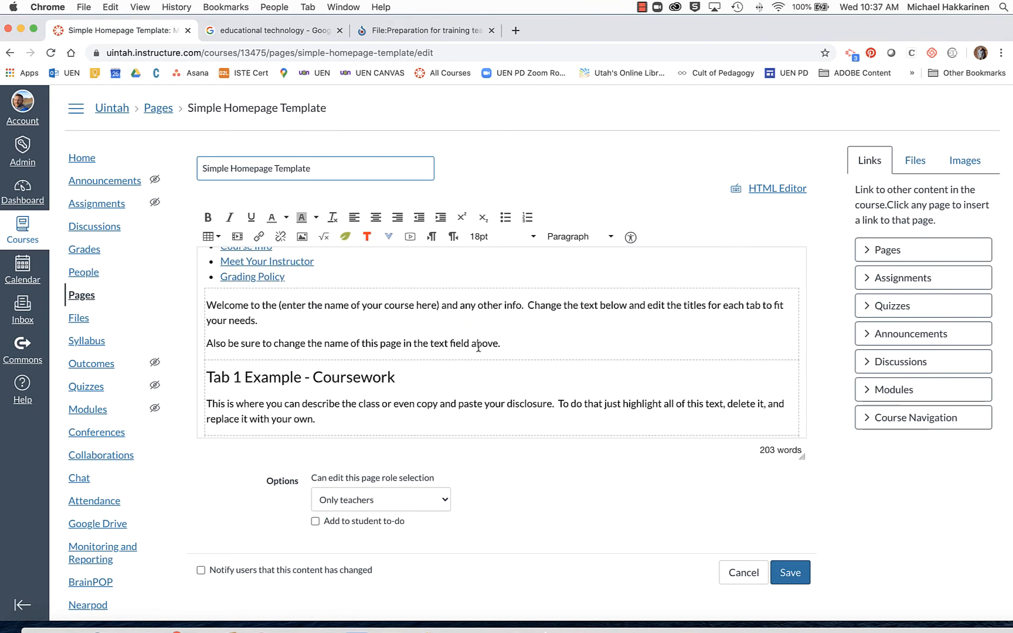
click(314, 379)
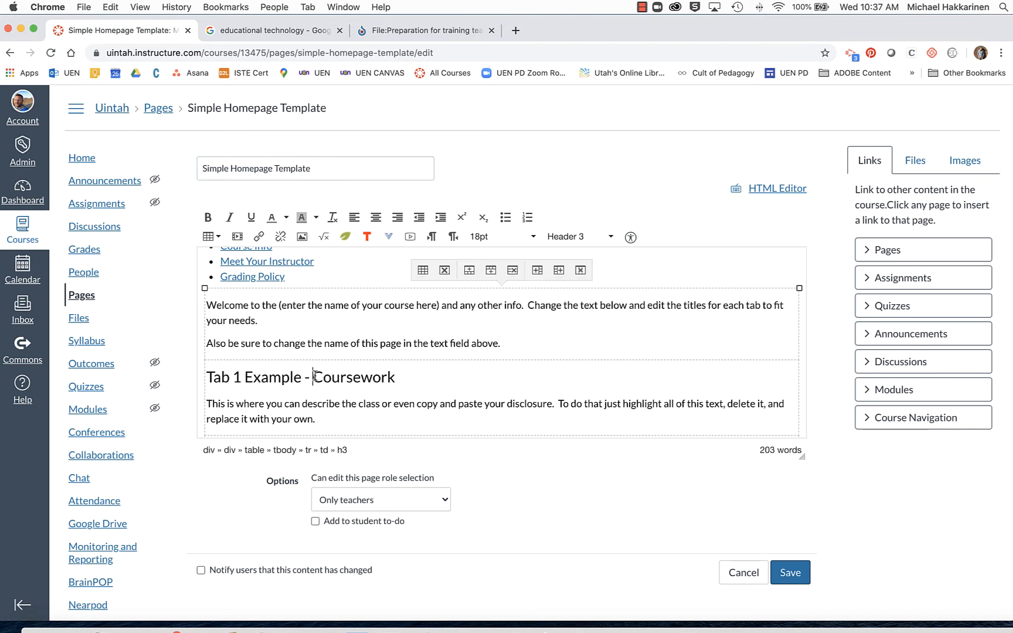
key(BackSpace)
key(BackSpace)
key(BackSpace)
key(BackSpace)
key(BackSpace)
key(BackSpace)
key(BackSpace)
key(BackSpace)
key(BackSpace)
key(BackSpace)
key(BackSpace)
key(BackSpace)
key(BackSpace)
key(BackSpace)
key(BackSpace)
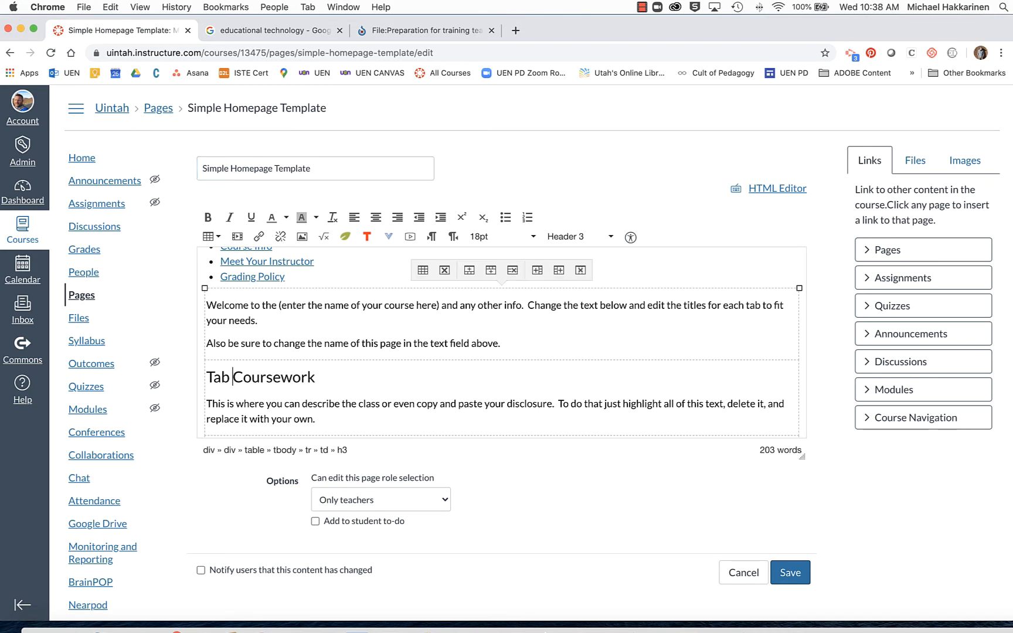
key(BackSpace)
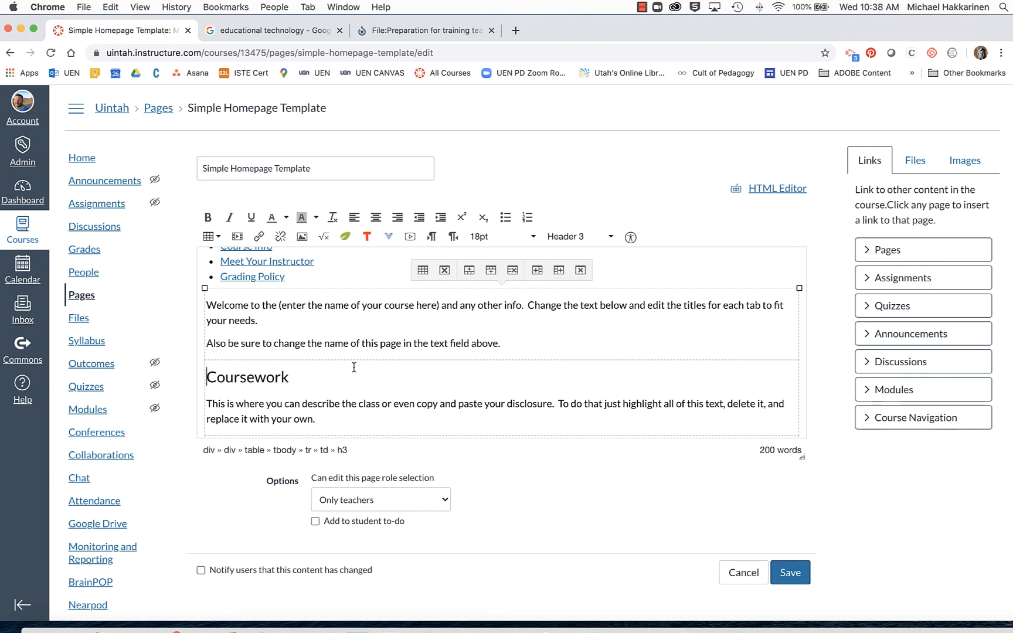
key(BackSpace)
key(BackSpace)
key(BackSpace)
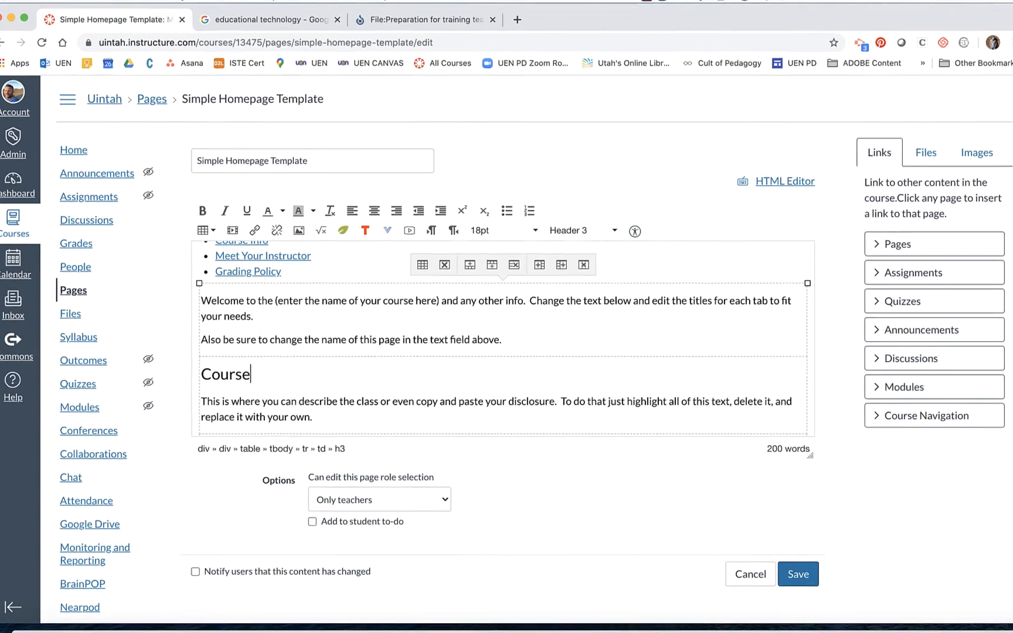
text(Info)
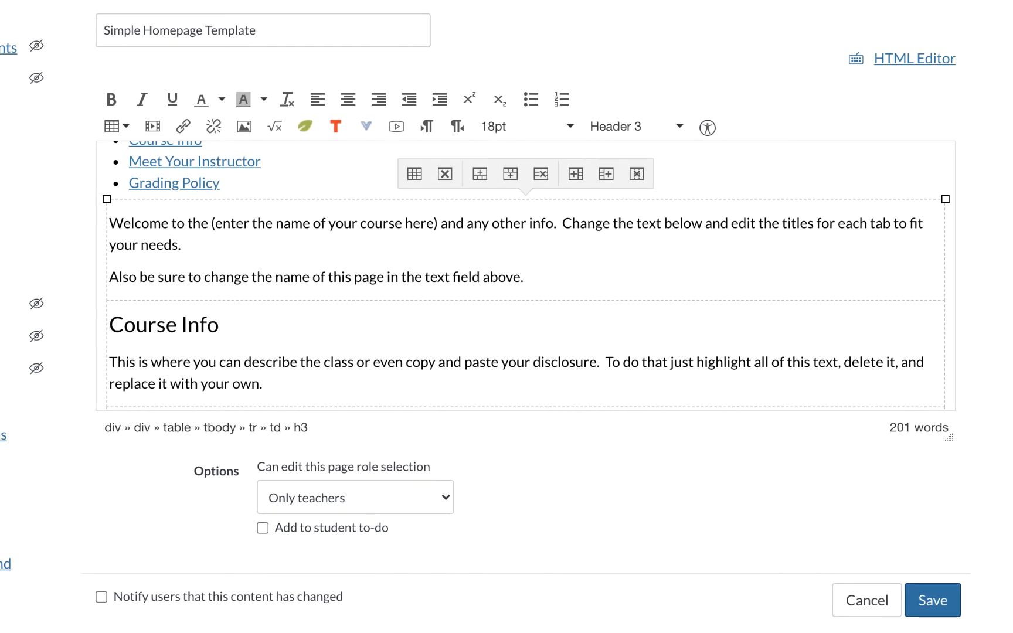
scroll(176, 289, up, 1)
Delete the 'Also be sure to change the name of this page' sentence from the welcome text.
click(528, 333)
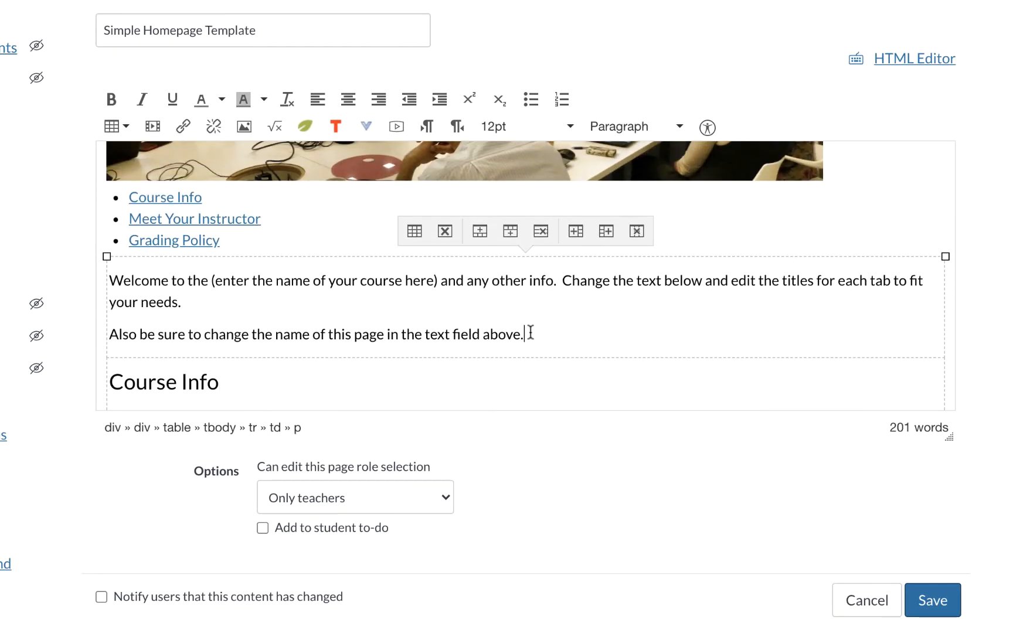
drag(531, 333, 114, 285)
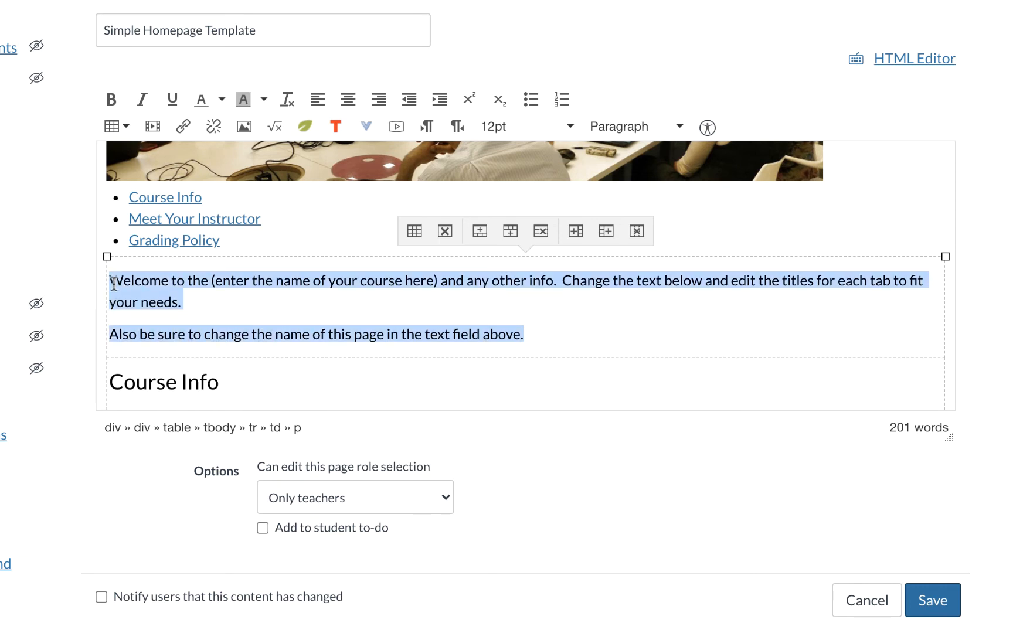
text(You'l)
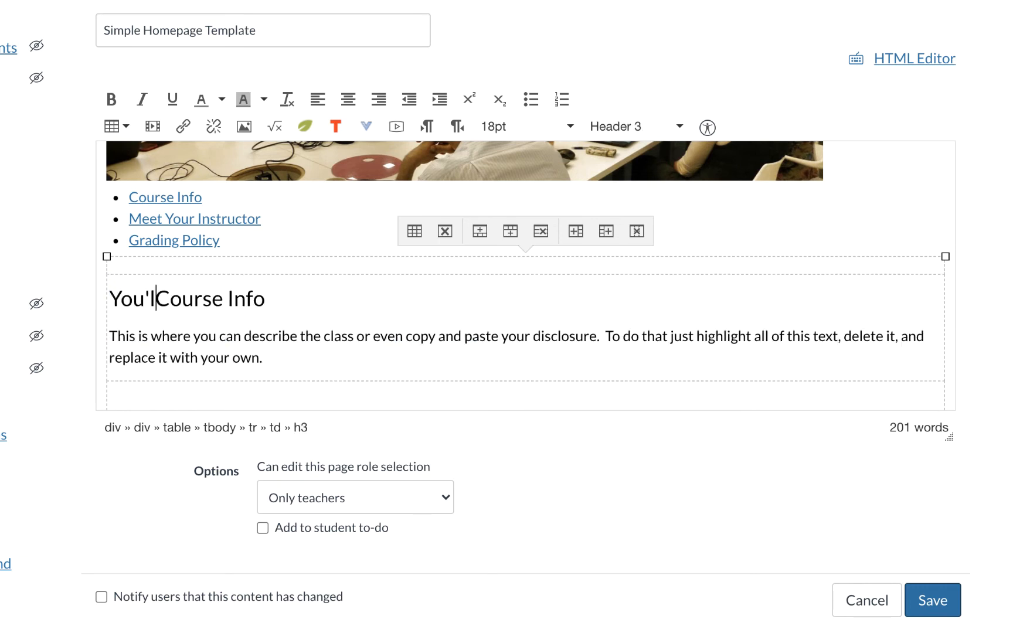
key(super+z)
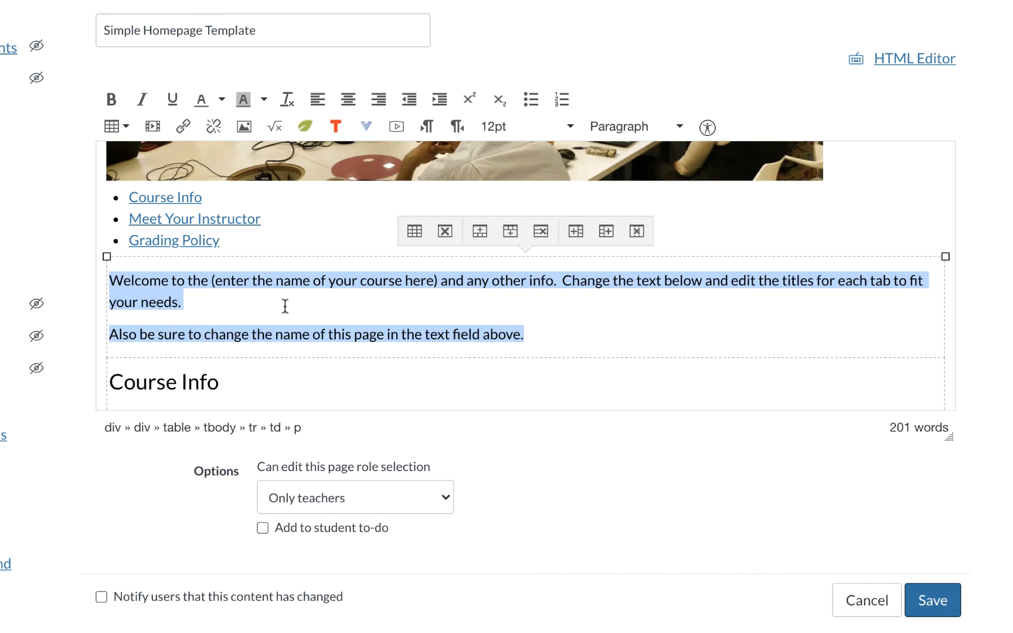
click(285, 305)
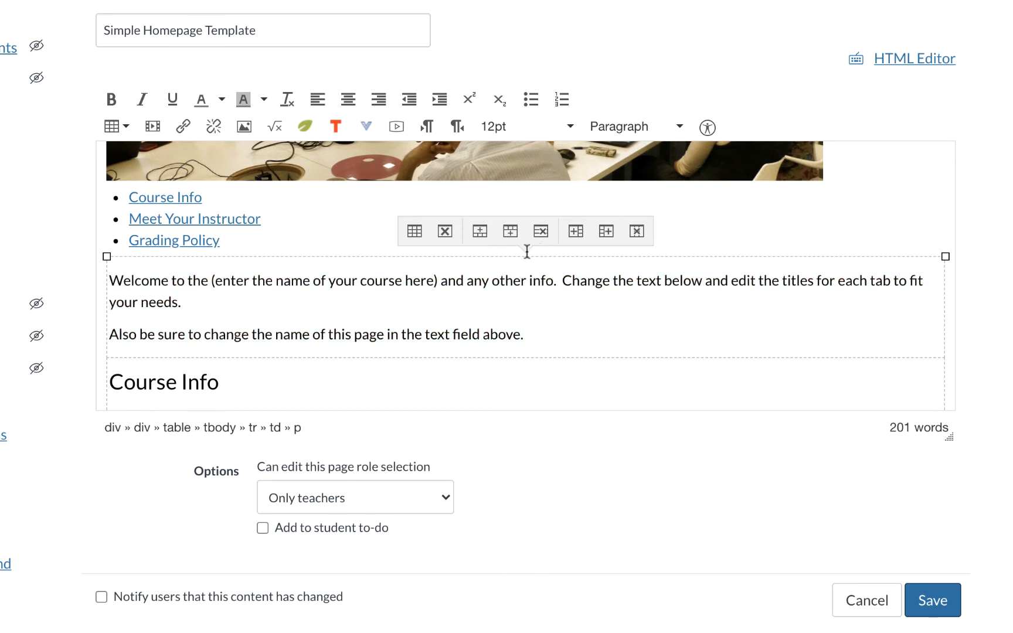
drag(523, 334, 106, 327)
key(BackSpace)
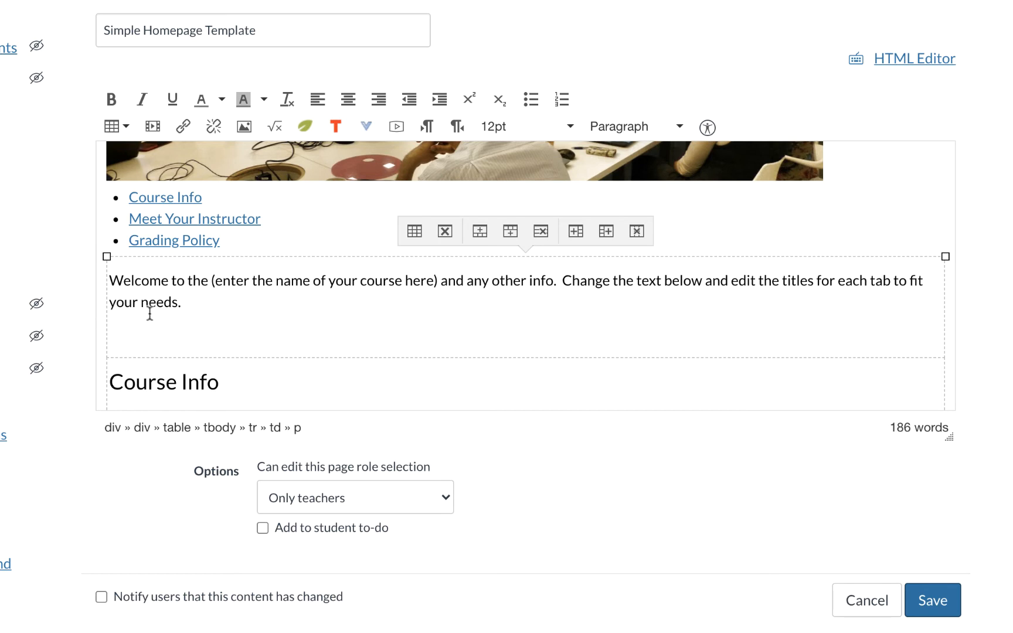
Select the remaining welcome paragraph and drag the editing area taller.
drag(182, 303, 113, 282)
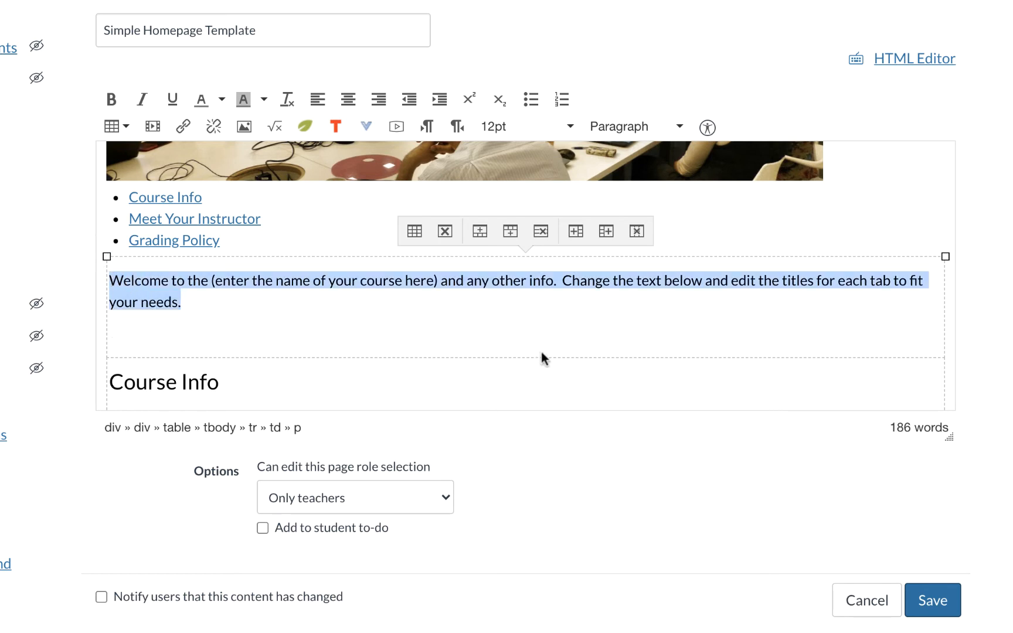
scroll(542, 351, up, 1)
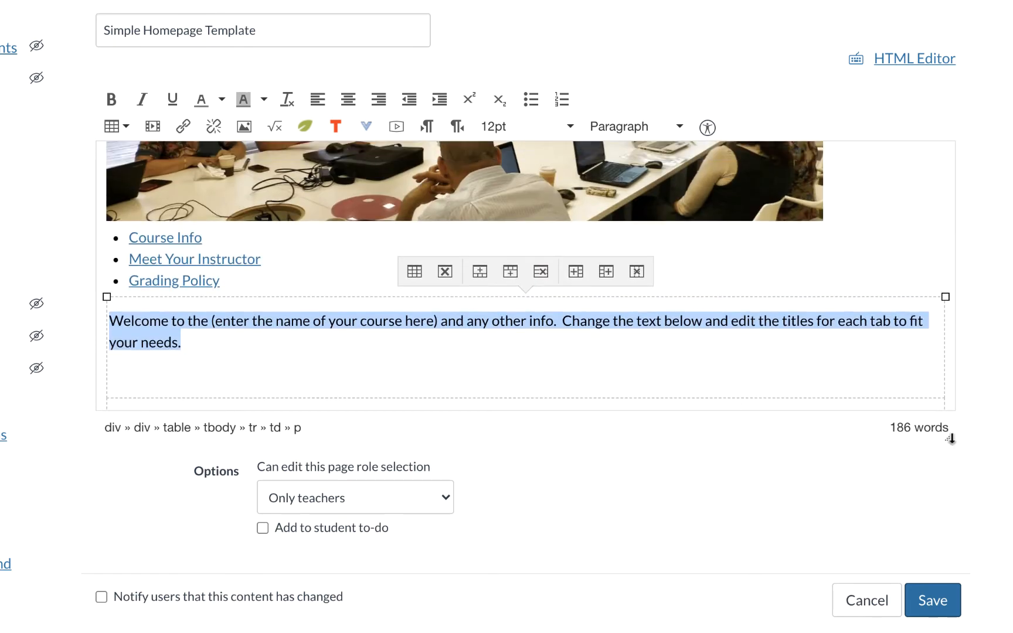
drag(951, 439, 951, 632)
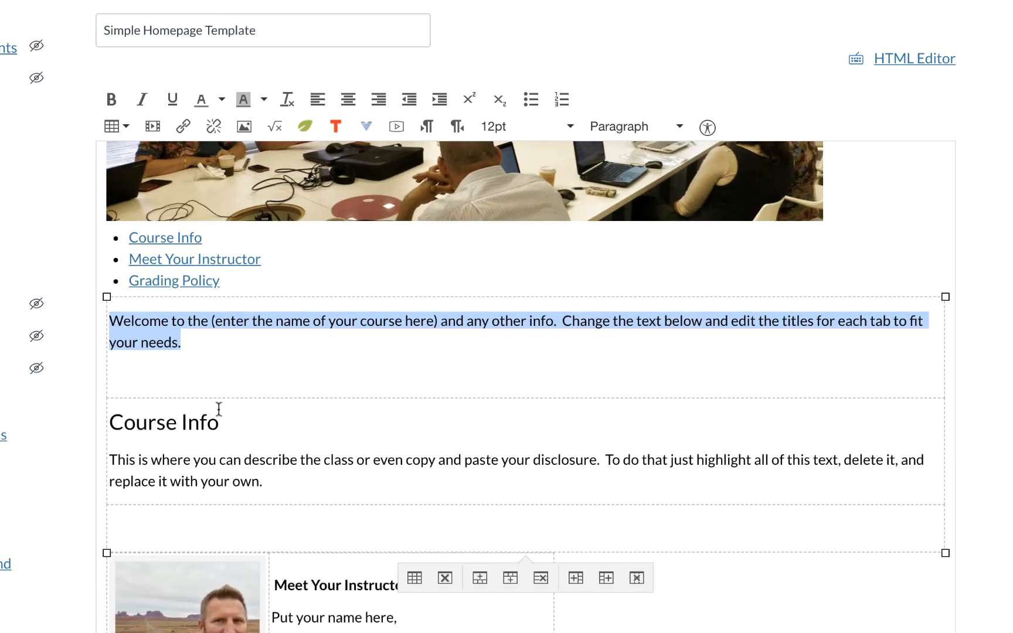
Paste 'This will be what's on the main page!' over the welcome paragraph and review the instructor table.
text(This will be what's on the main page!)
scroll(218, 409, down, 5)
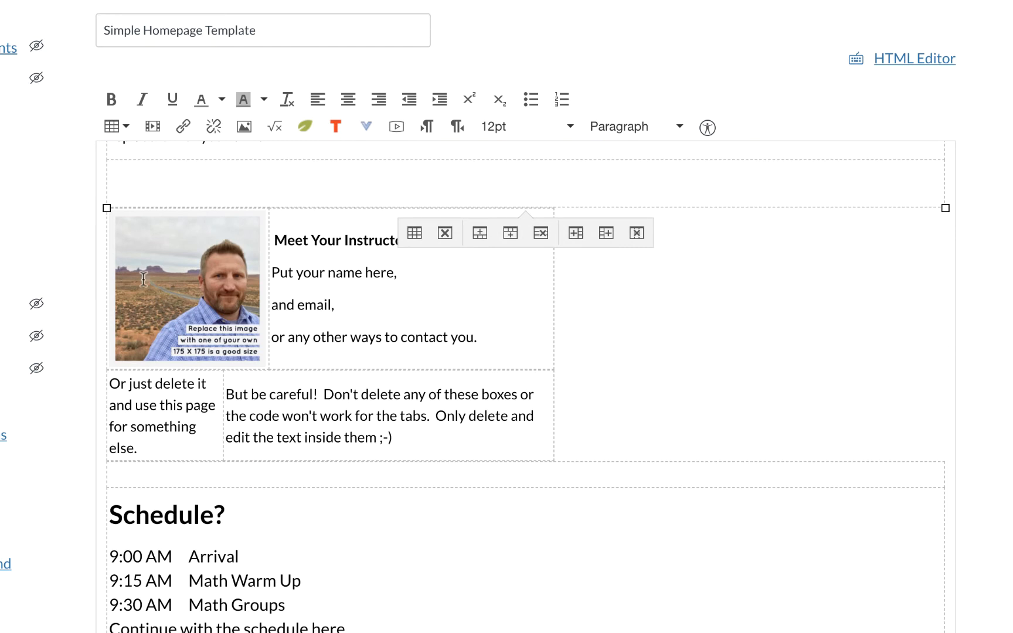
click(170, 280)
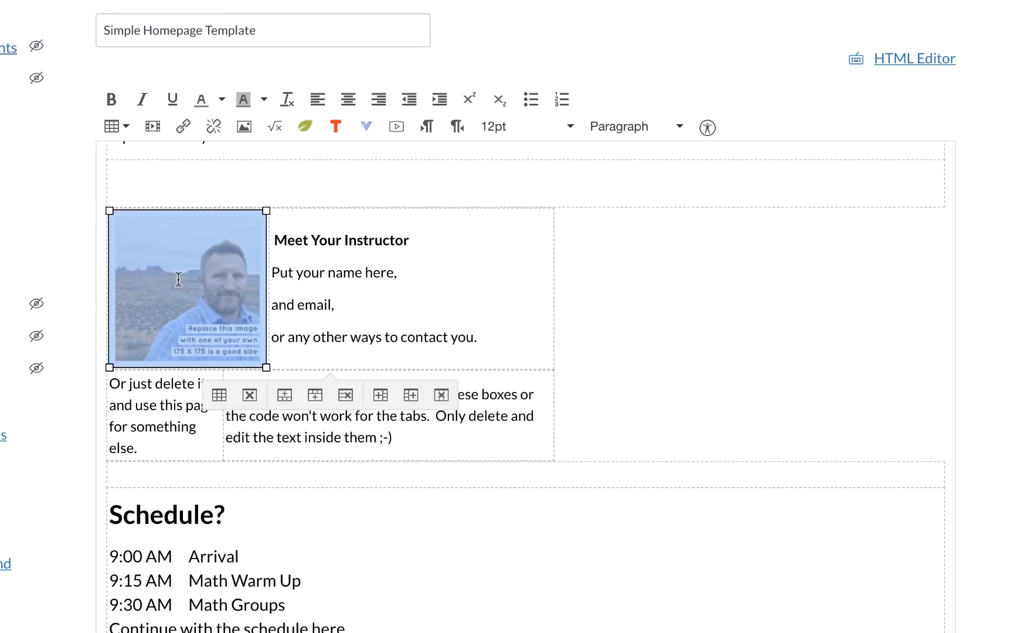
scroll(319, 252, down, 1)
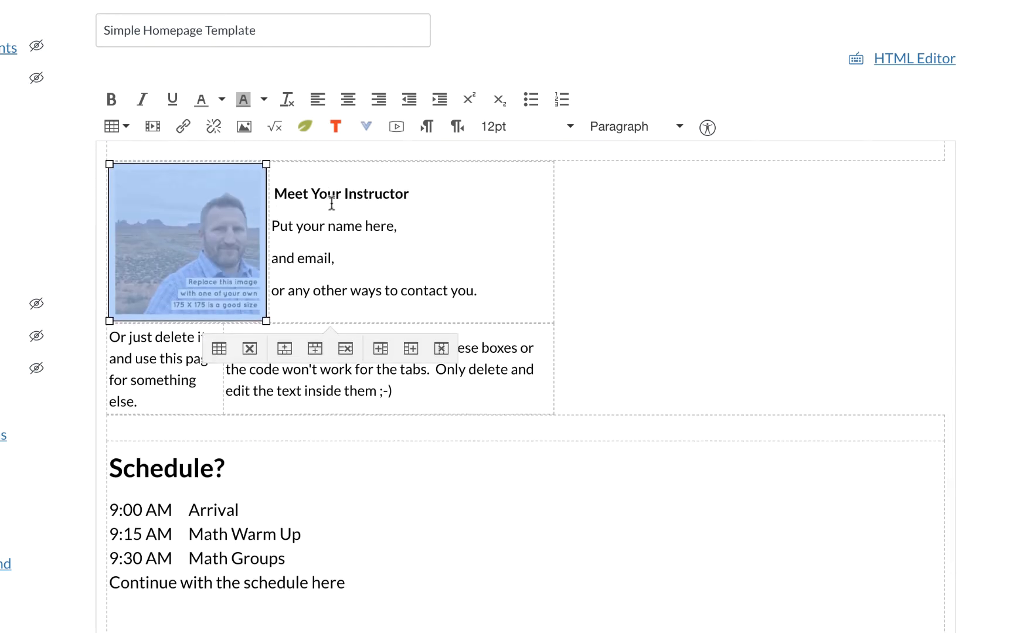
scroll(439, 292, down, 1)
click(428, 358)
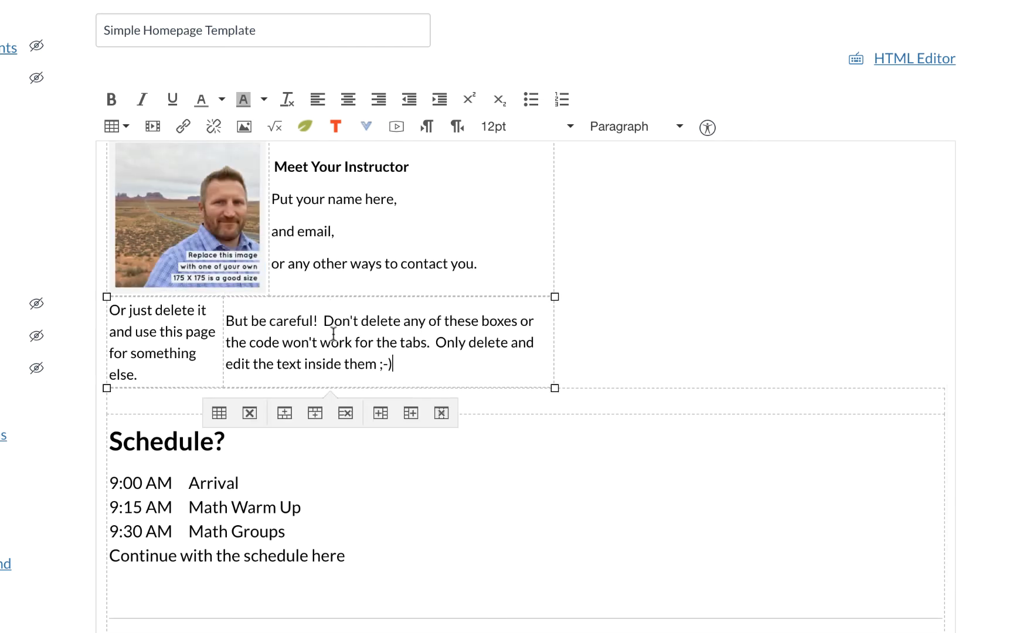
scroll(196, 401, down, 6)
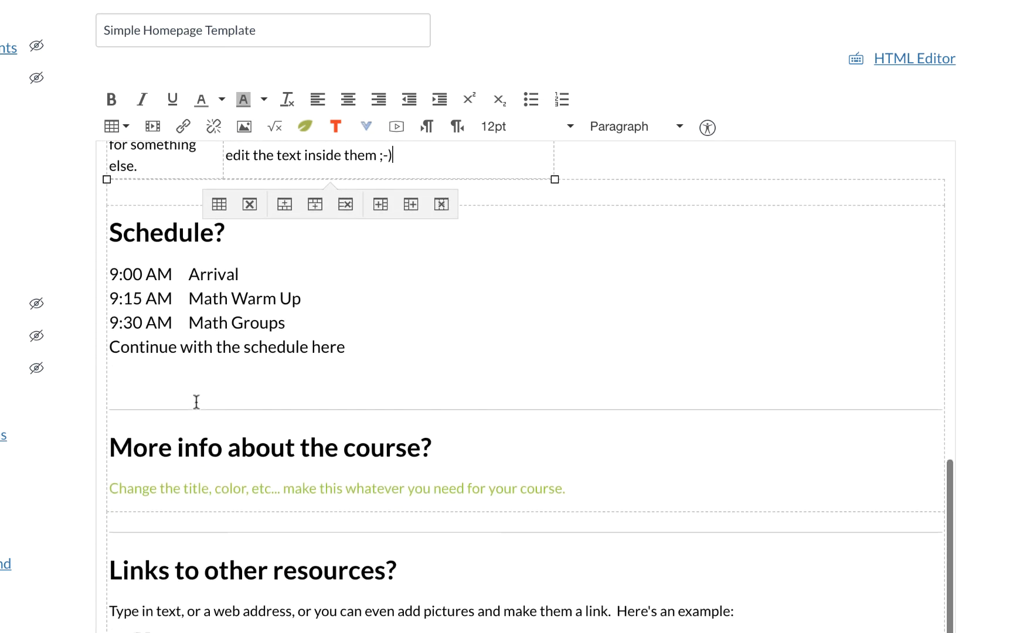
Retitle the 'Schedule?' heading to 'Grading Policy' and delete the sample schedule lines.
click(110, 233)
drag(110, 233, 243, 234)
text(Grading Policy)
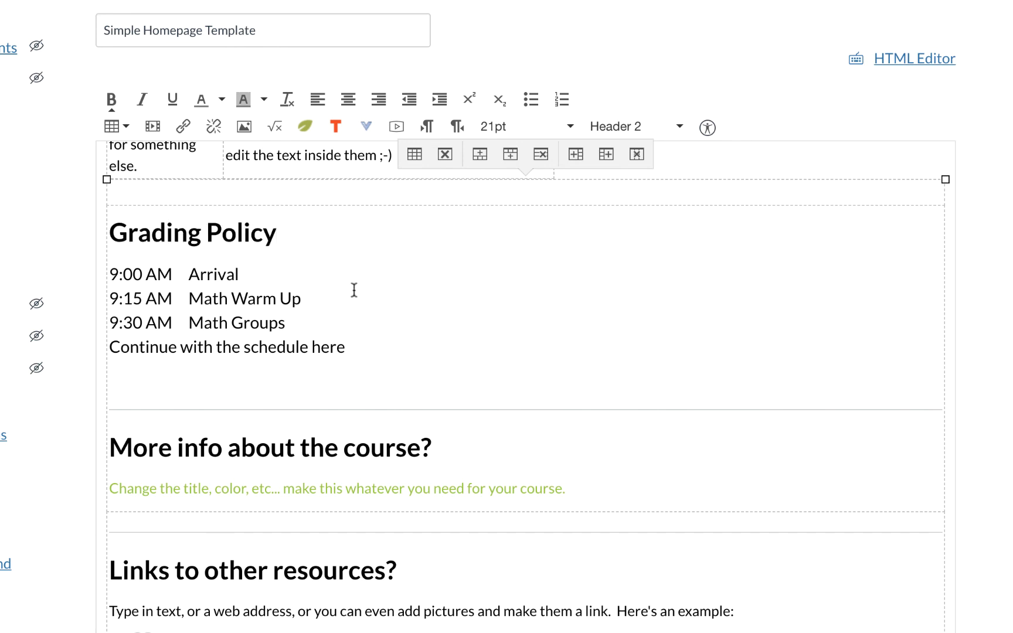
drag(345, 348, 124, 279)
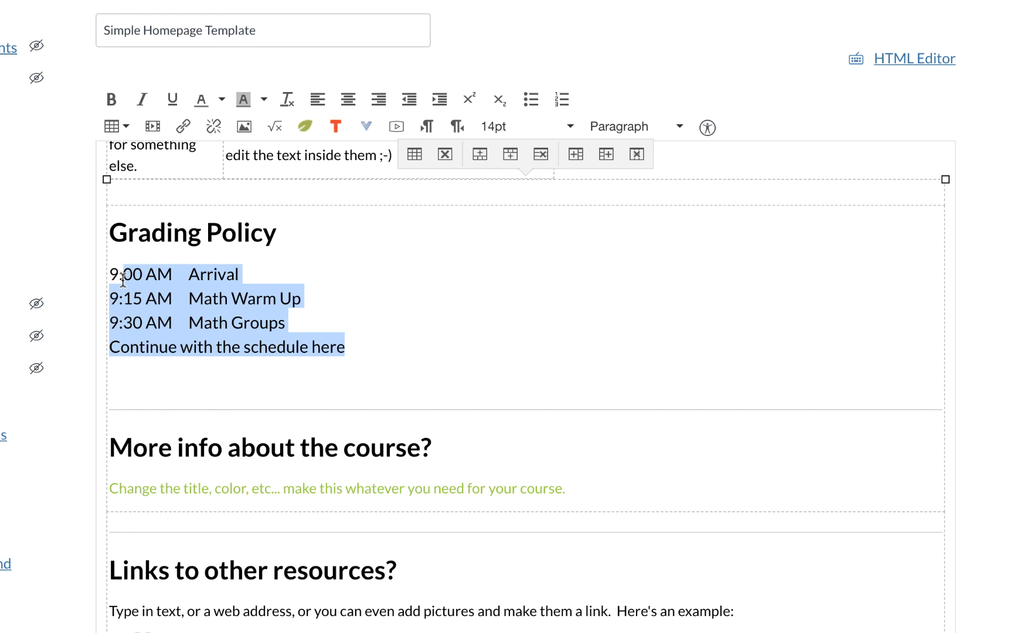
key(BackSpace)
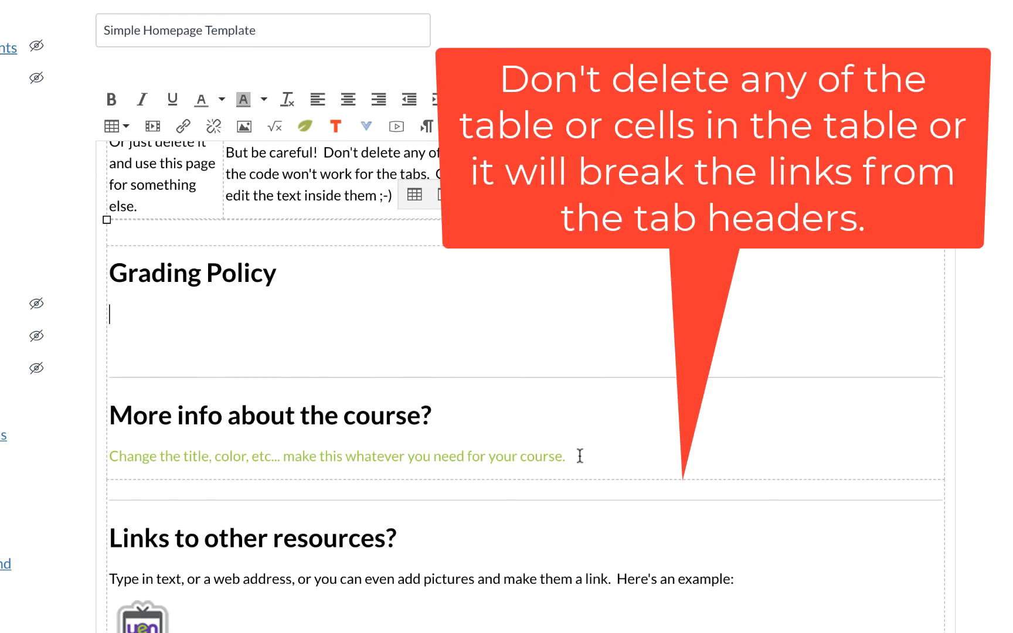
Remove the 'More info about the course?' and 'Links to other resources?' sections, then save the page.
drag(580, 456, 109, 422)
key(BackSpace)
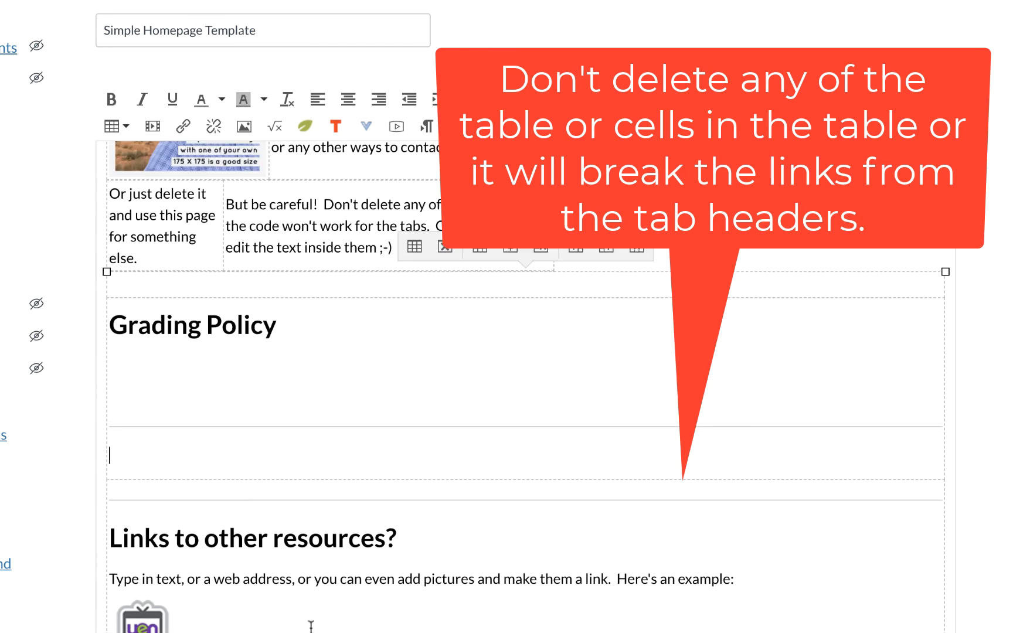
scroll(309, 561, down, 2)
drag(242, 525, 111, 422)
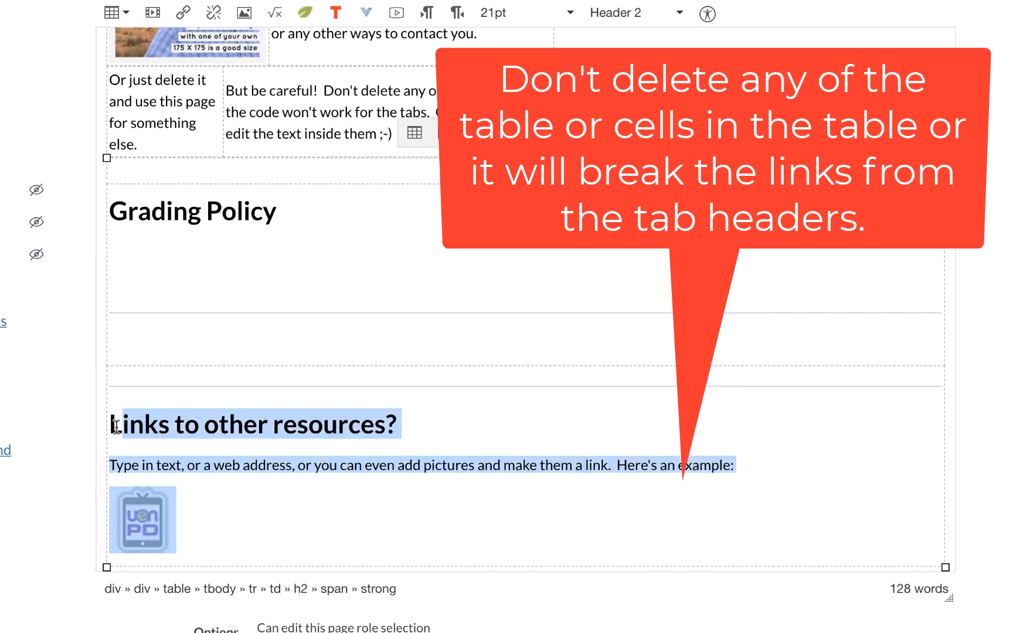
key(BackSpace)
scroll(864, 387, down, 3)
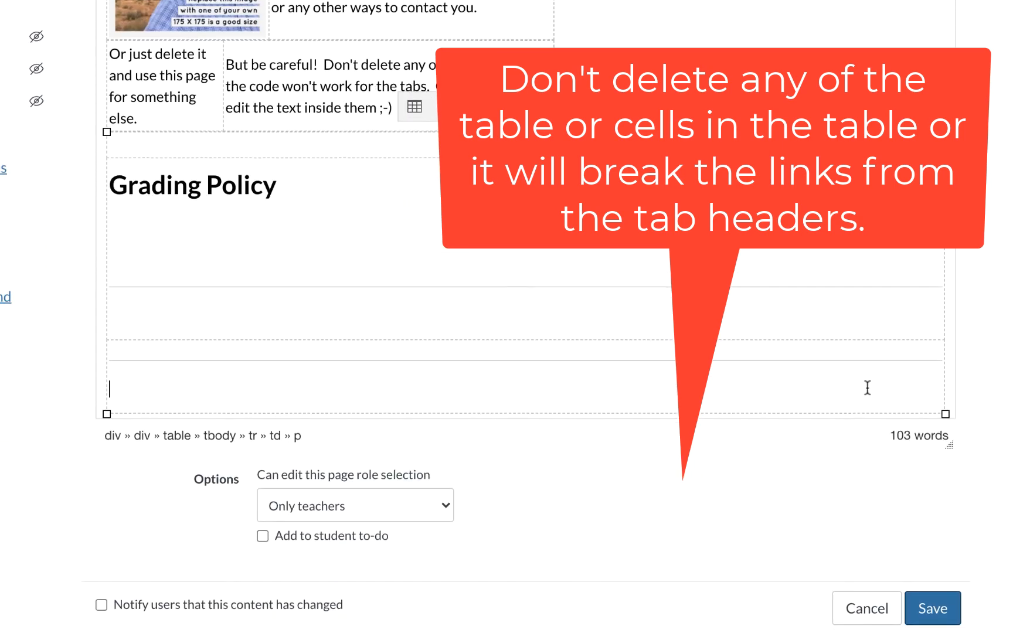
click(938, 620)
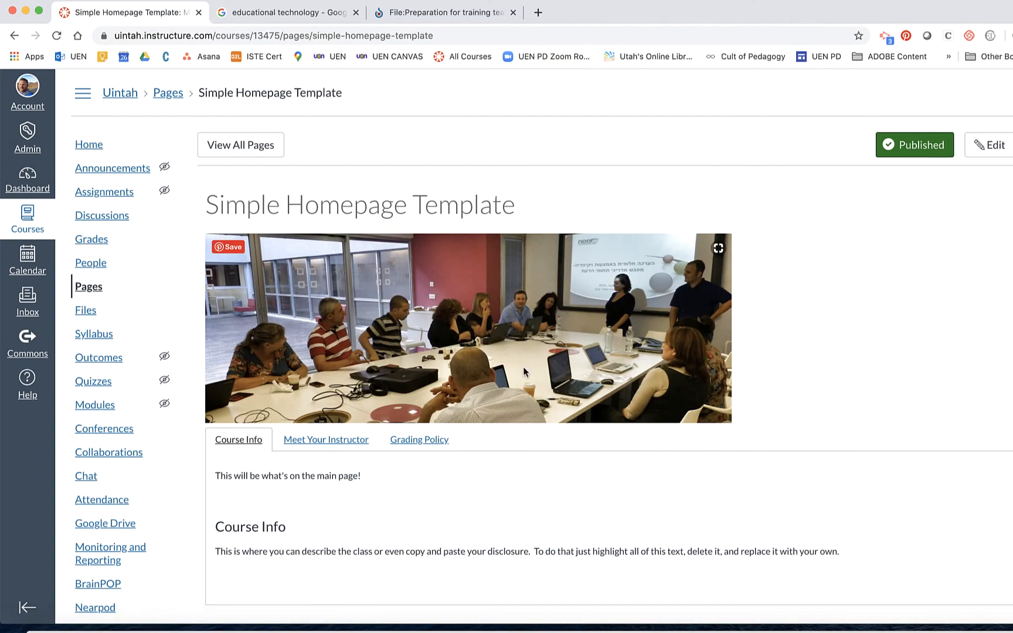
Check the Meet Your Instructor and Grading Policy panels, then confirm Course Info shows the new welcome line.
scroll(523, 367, down, 2)
click(335, 365)
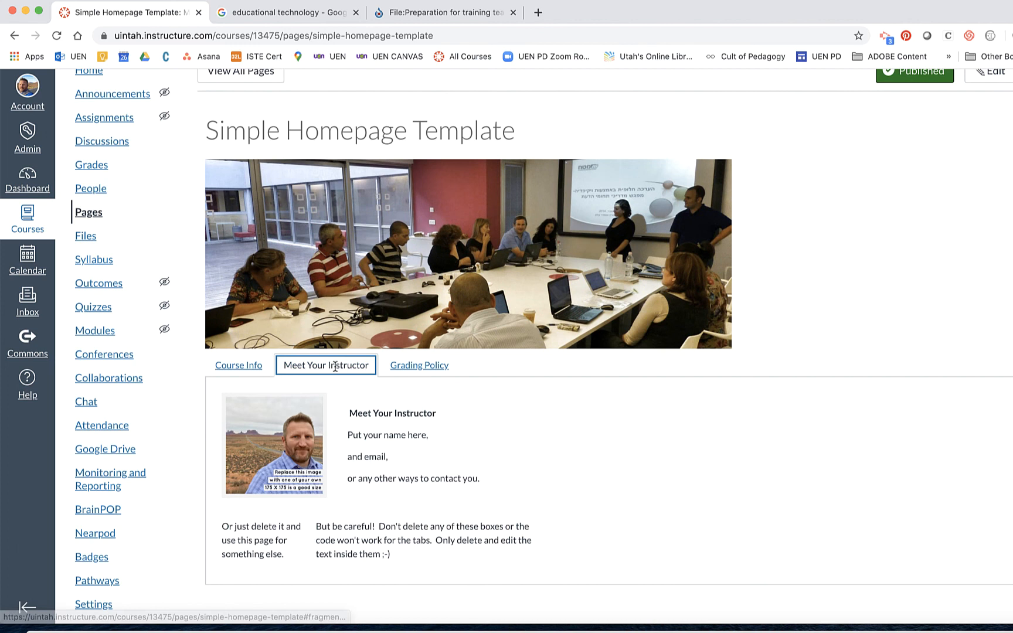
click(420, 367)
click(332, 366)
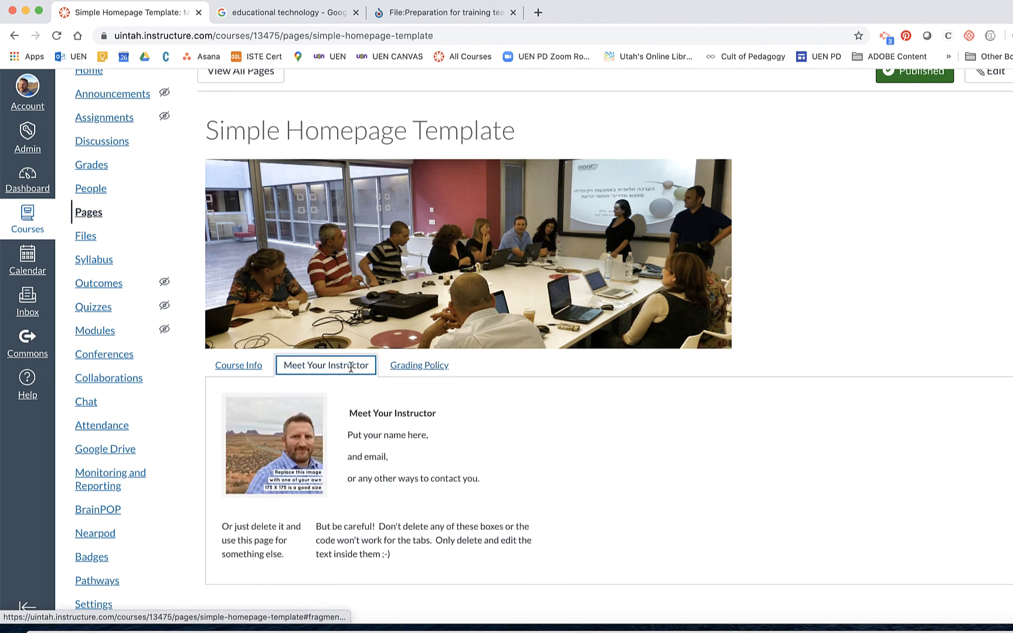
click(253, 367)
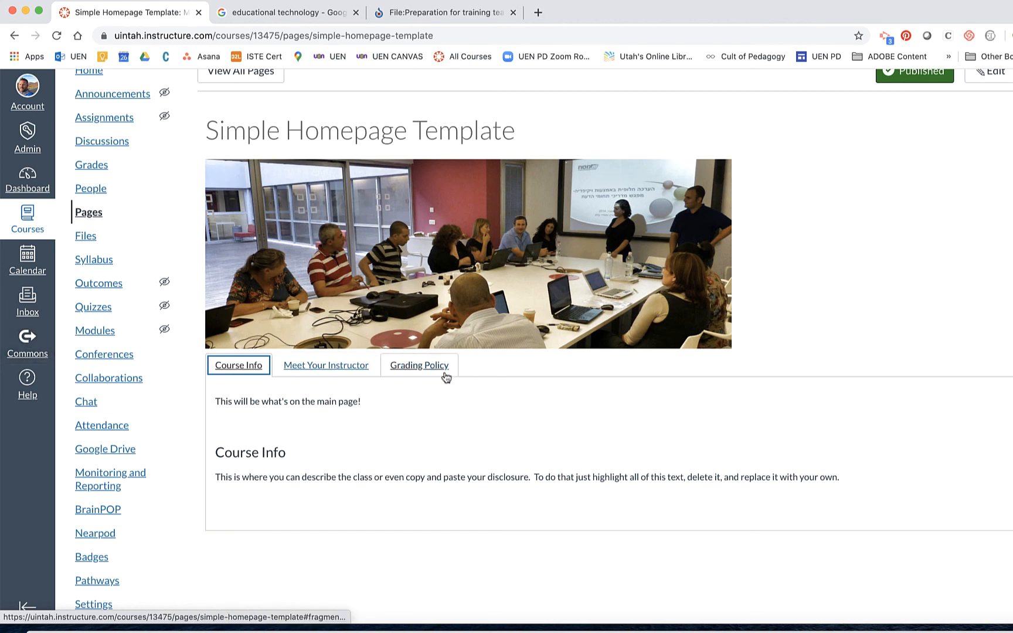
scroll(918, 109, up, 2)
scroll(918, 112, up, 1)
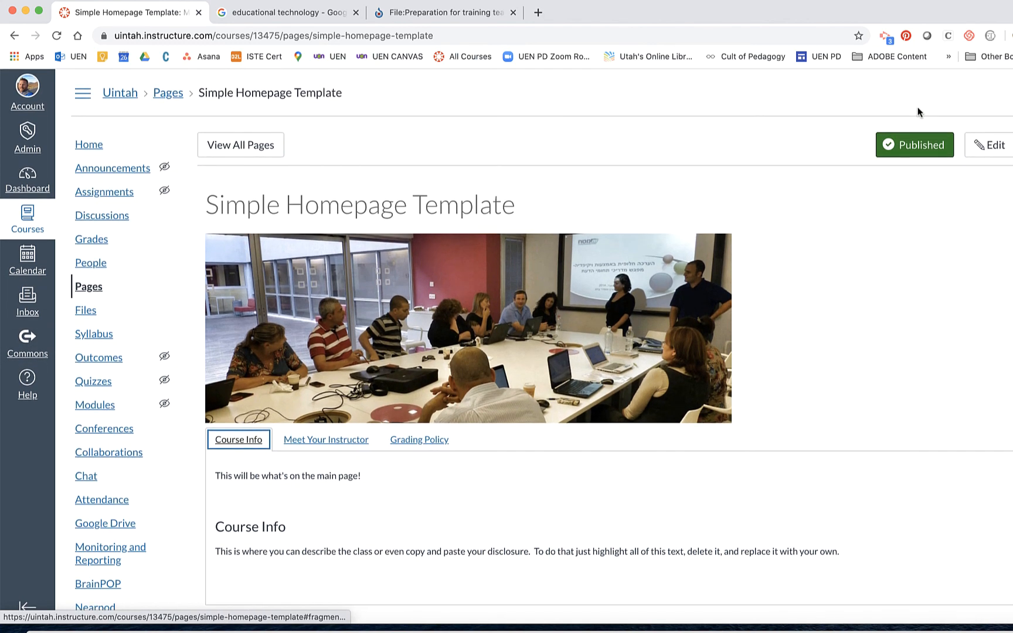